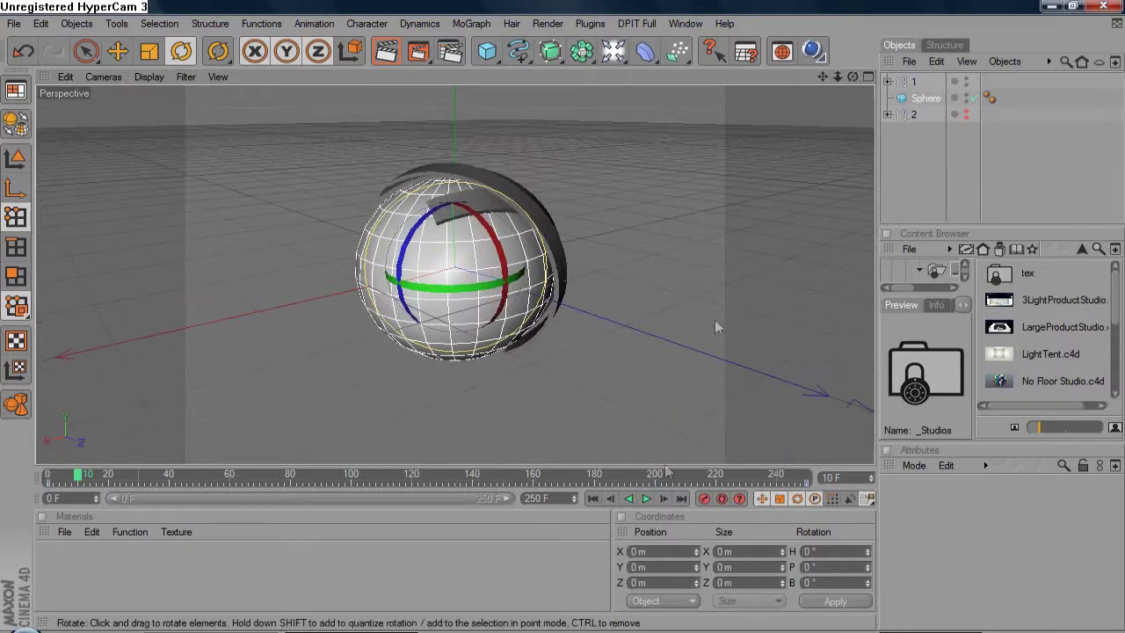
Step: Play the animation of the rings around the sphere and stop it at frame 116
{"action": "left_click", "coordinate": [646, 498]}
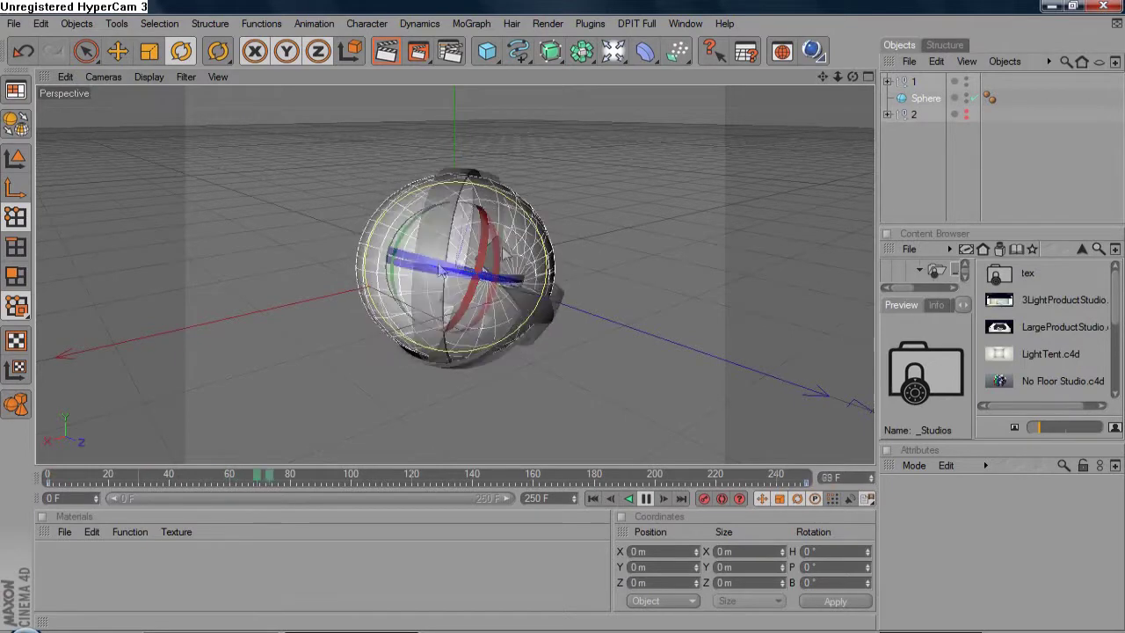
{"action": "left_click", "coordinate": [646, 498]}
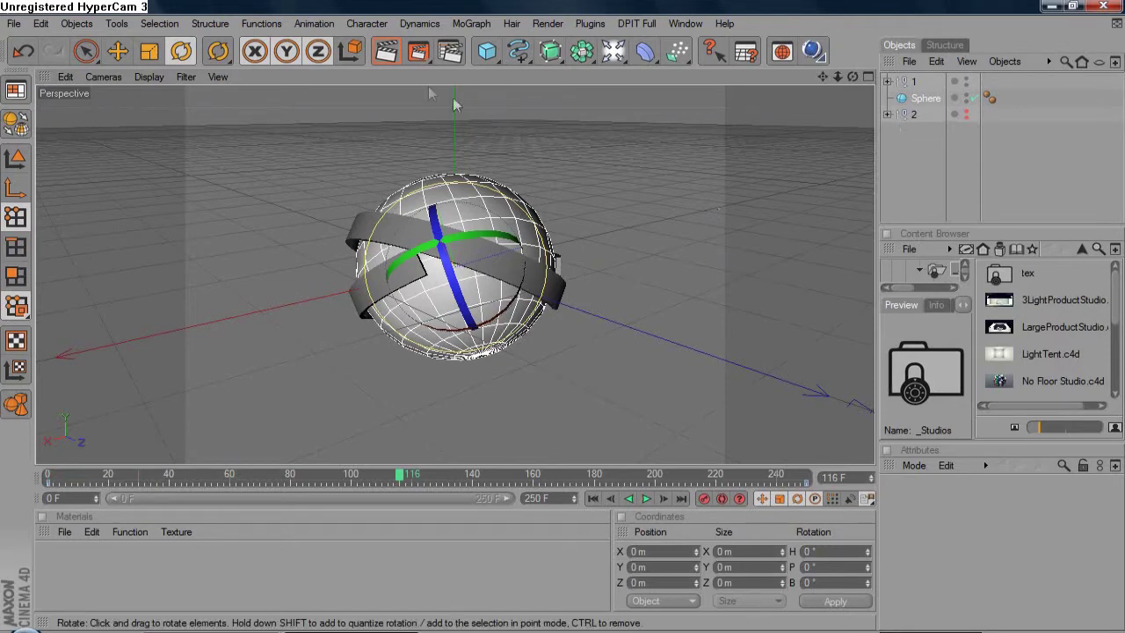
Step: Add a new sphere primitive around the existing one and show it in a maximised Top view with the Move tool active
{"action": "left_click_drag", "start_coordinate": [501, 55], "coordinate": [608, 74]}
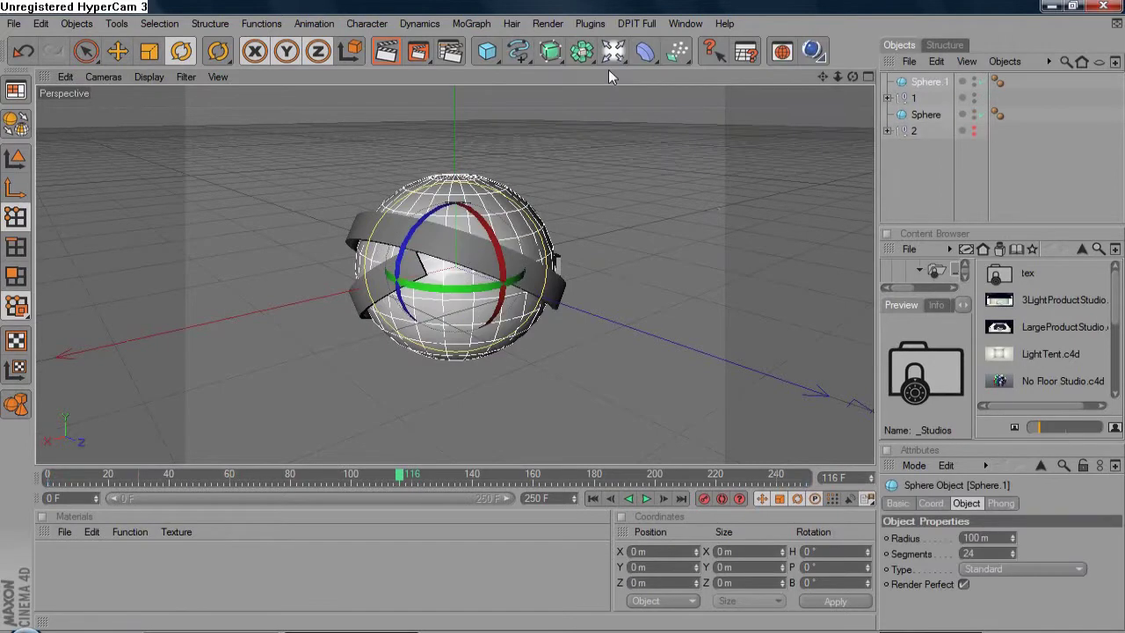
{"action": "left_click", "coordinate": [868, 76]}
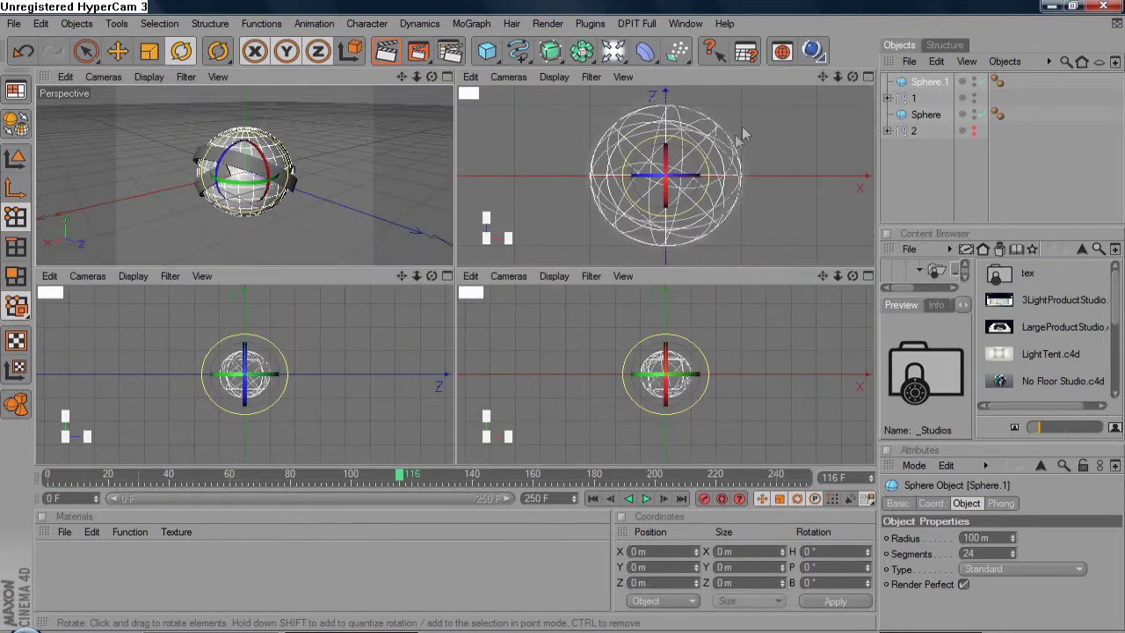
{"action": "left_click", "coordinate": [448, 76]}
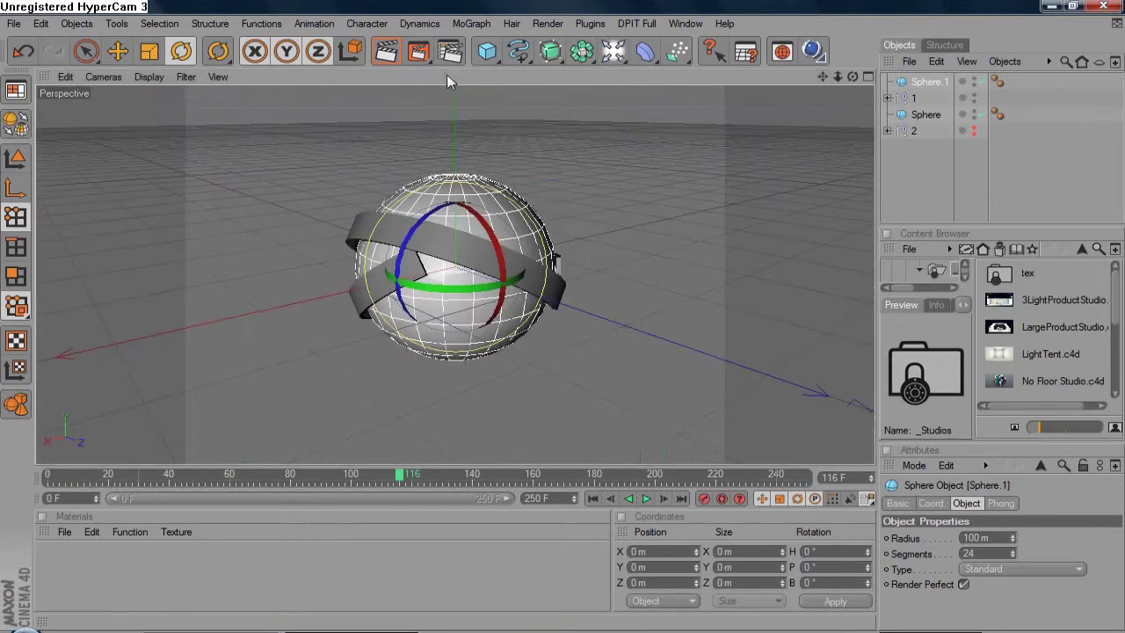
{"action": "left_click", "coordinate": [867, 76]}
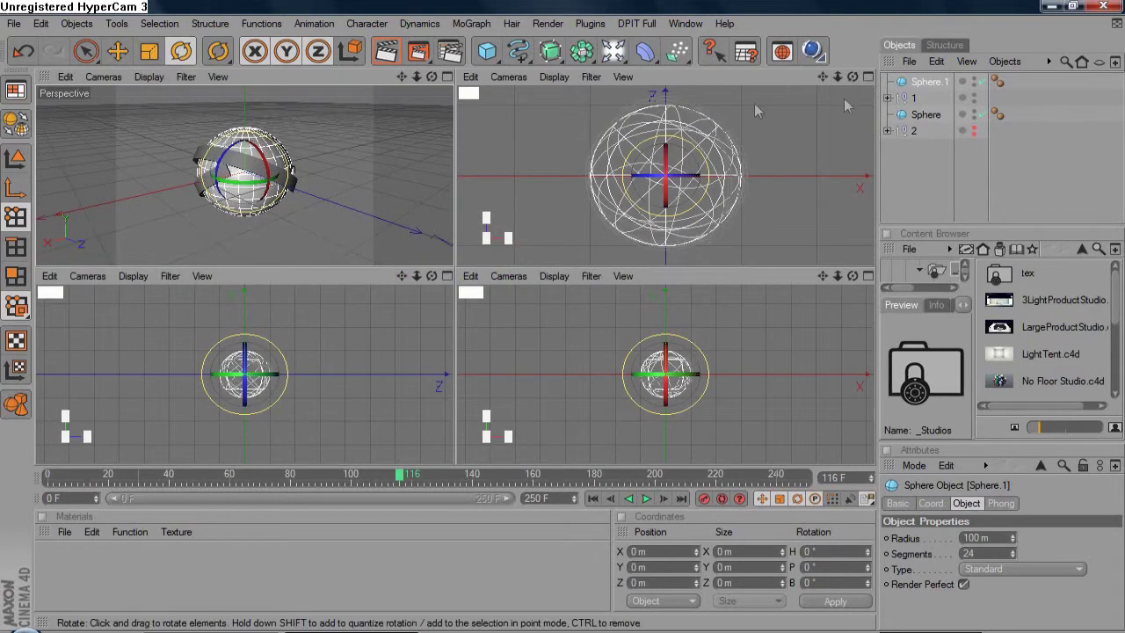
{"action": "left_click", "coordinate": [867, 77]}
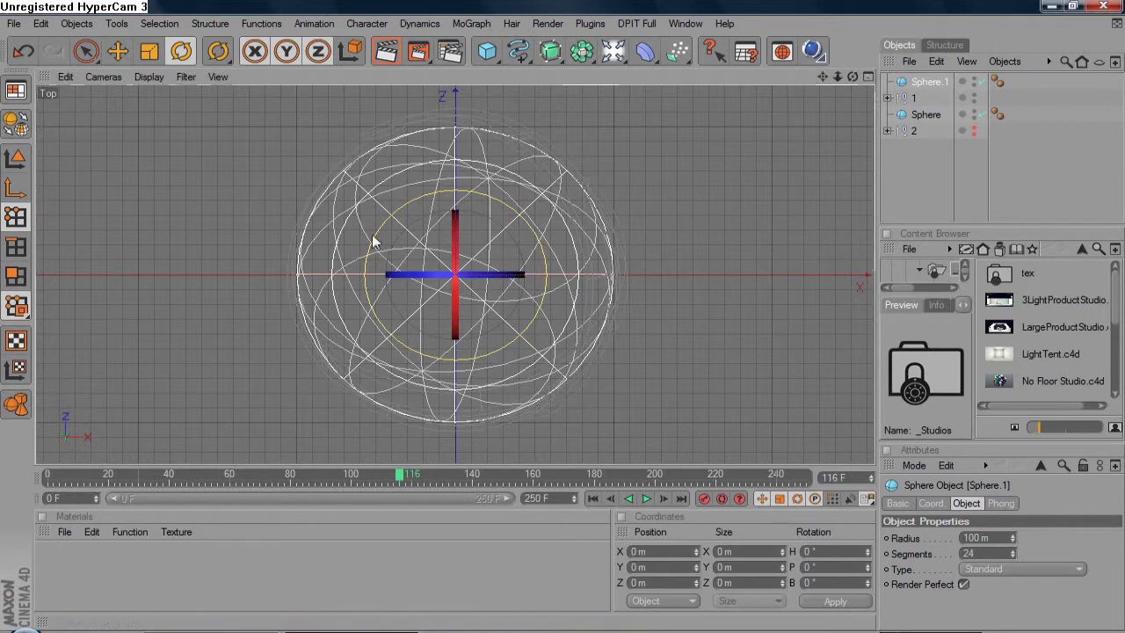
{"action": "left_click", "coordinate": [86, 51]}
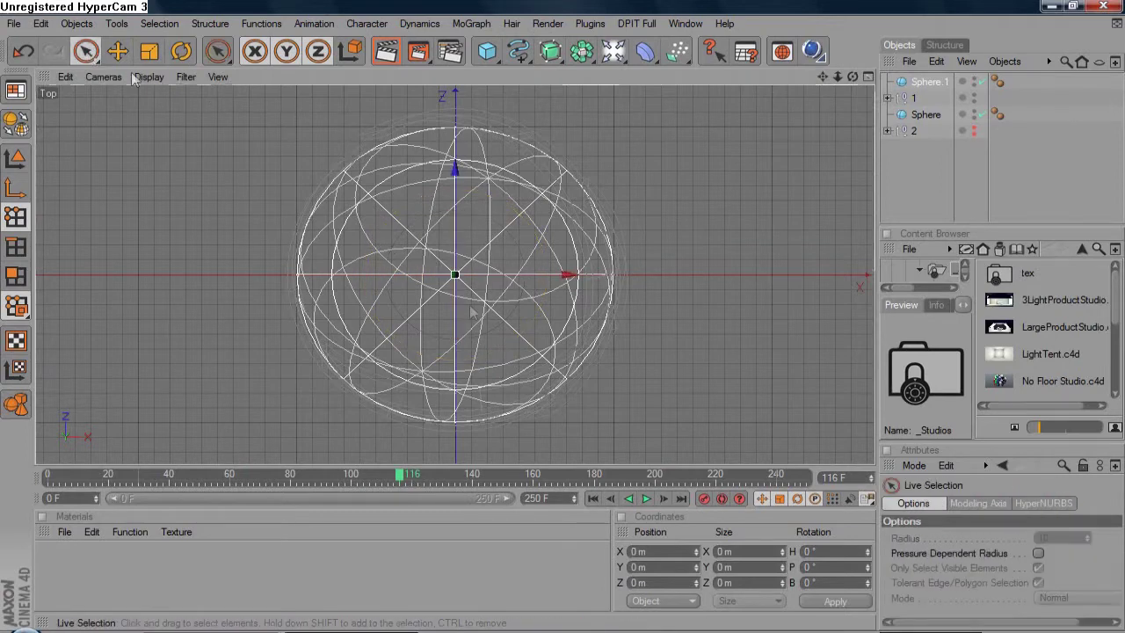
{"action": "left_click", "coordinate": [149, 51]}
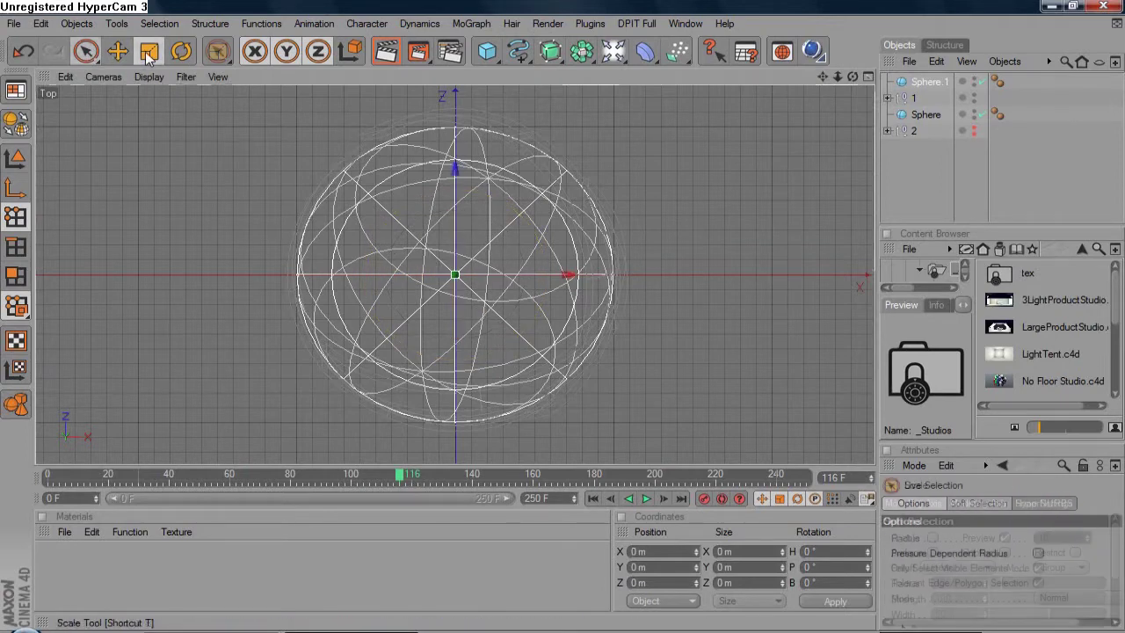
{"action": "left_click", "coordinate": [117, 51]}
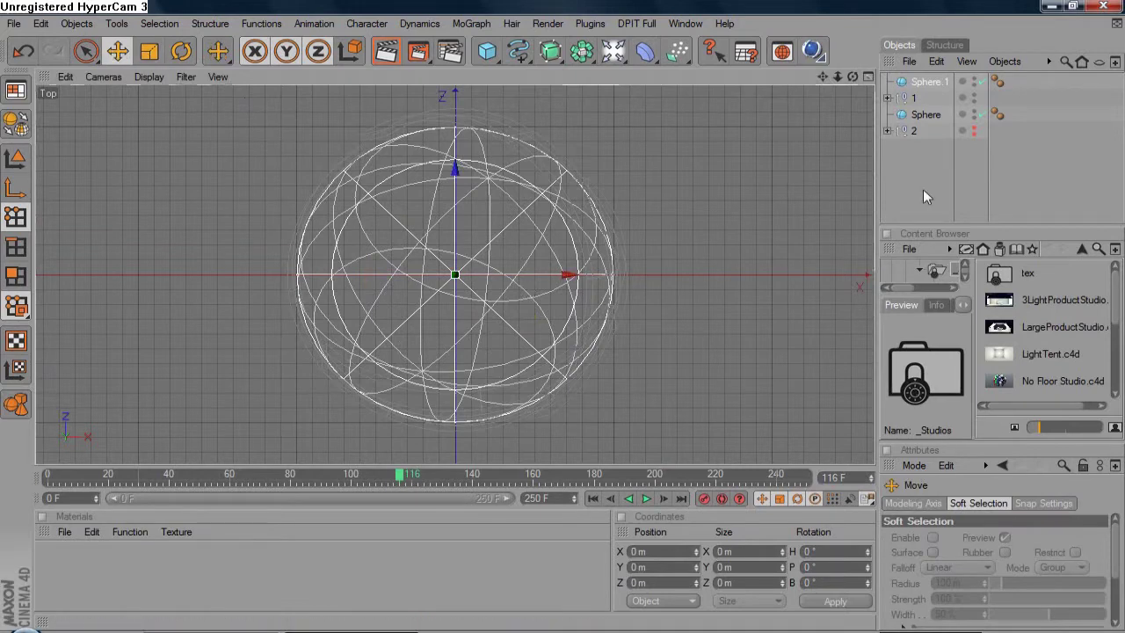
Step: Collapse the Content Browser and enlarge the new sphere's radius to 115 m so it encloses the rings
{"action": "left_click", "coordinate": [890, 233]}
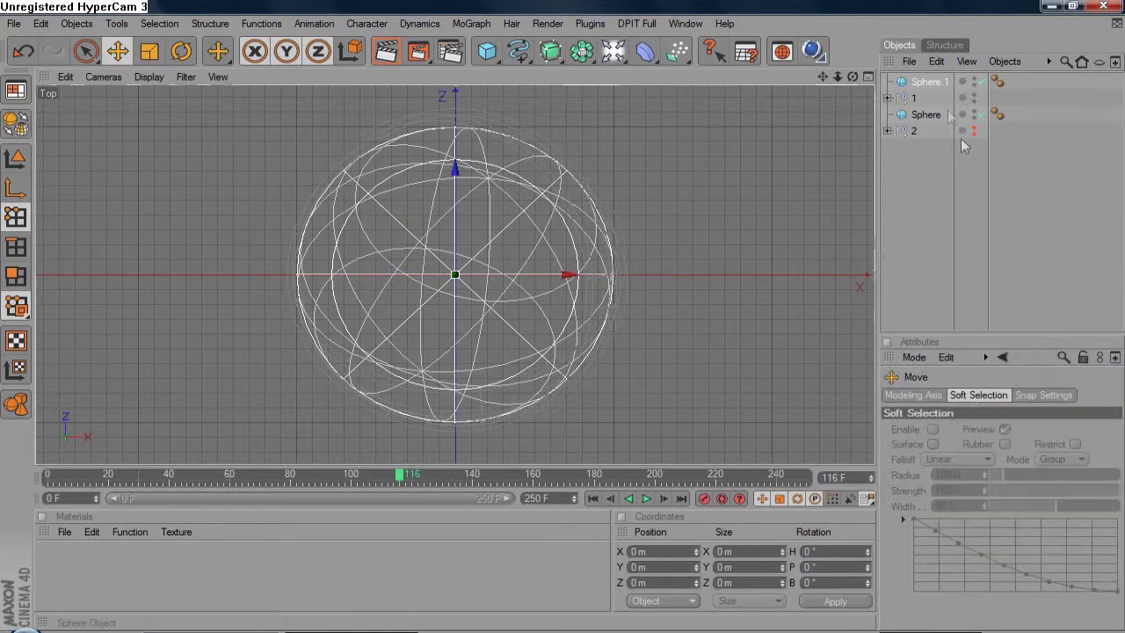
{"action": "left_click", "coordinate": [924, 84]}
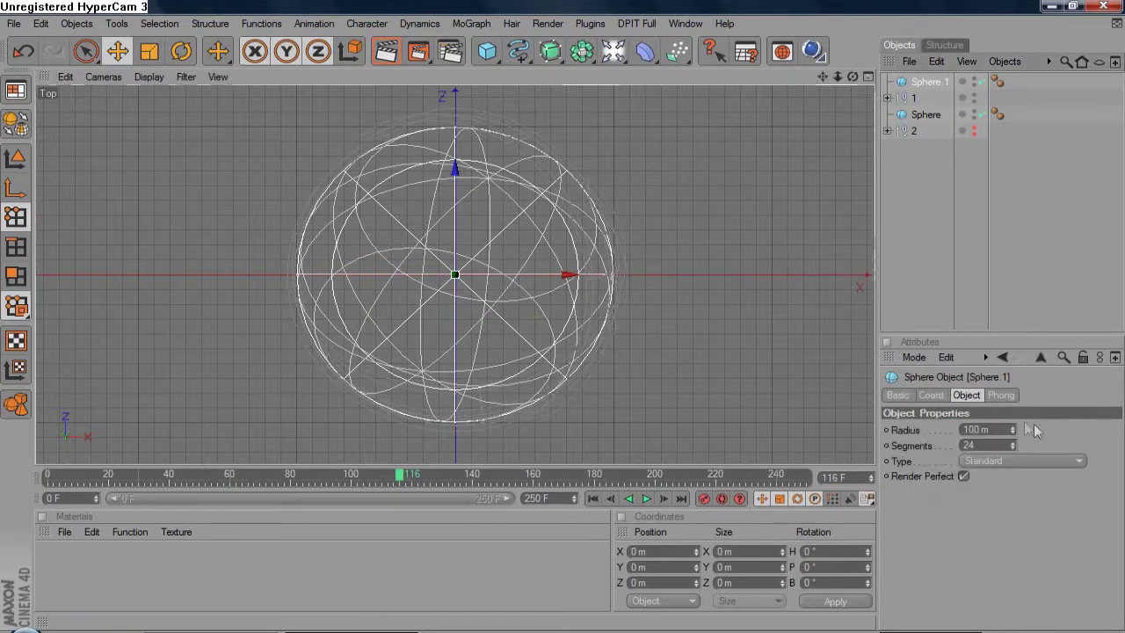
{"action": "left_click_drag", "start_coordinate": [1013, 426], "coordinate": [1013, 427]}
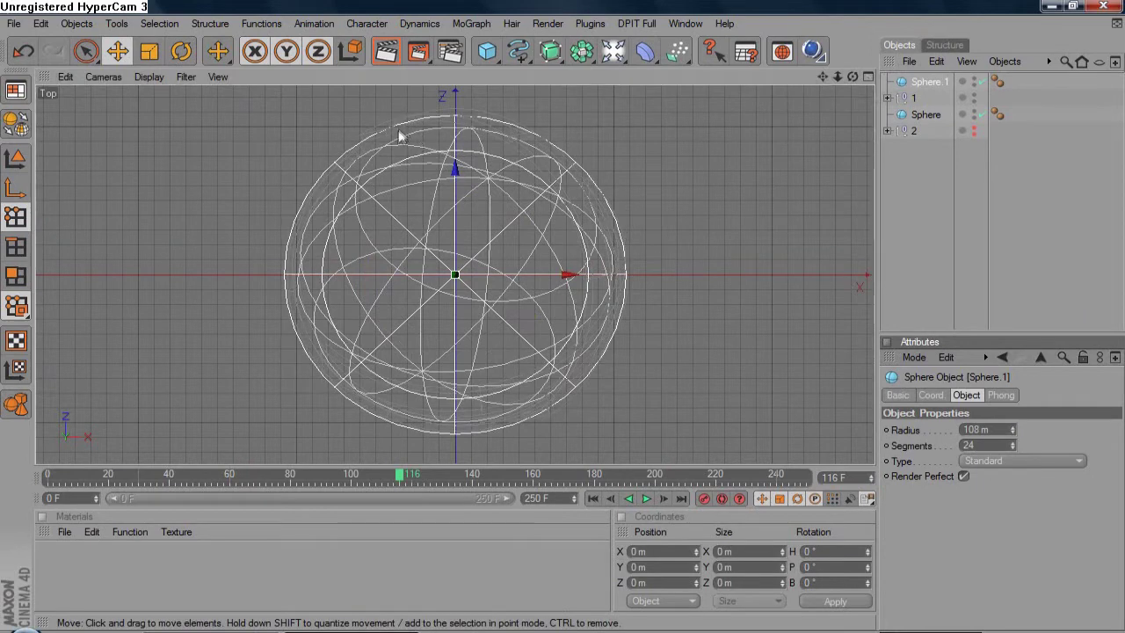
{"action": "left_click_drag", "start_coordinate": [1014, 427], "coordinate": [1014, 427]}
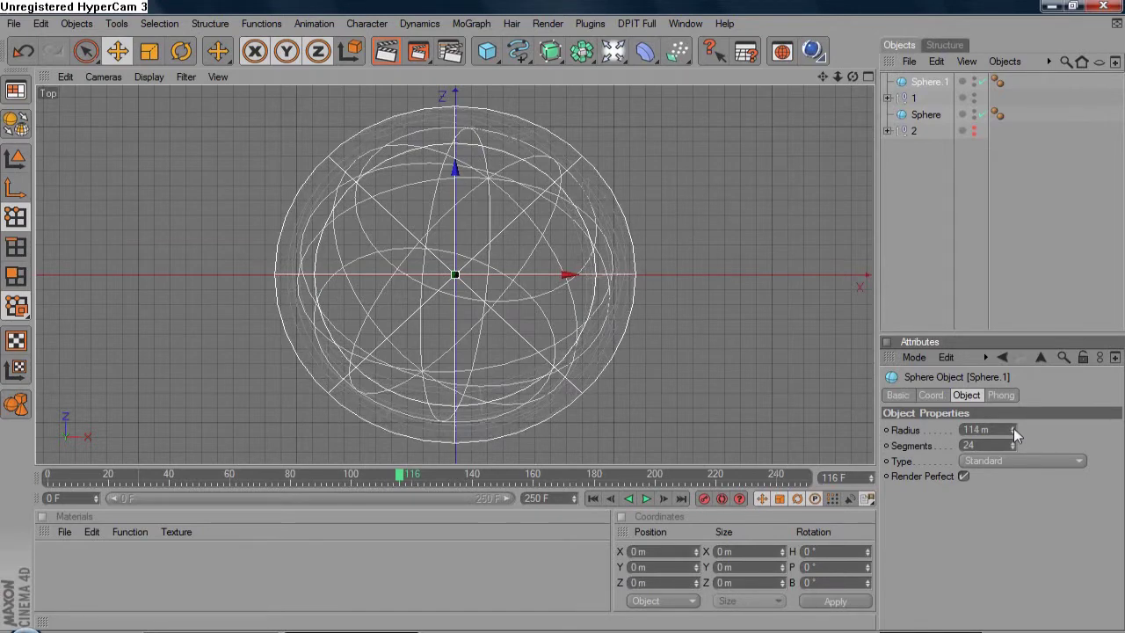
{"action": "left_click", "coordinate": [1014, 432]}
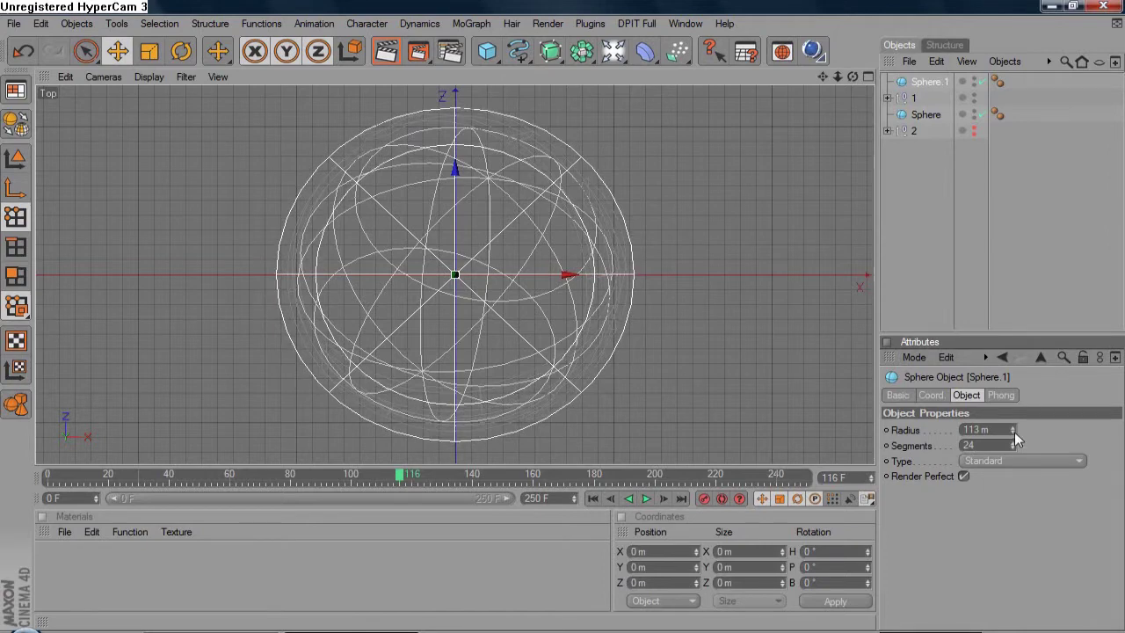
{"action": "left_click", "coordinate": [868, 77]}
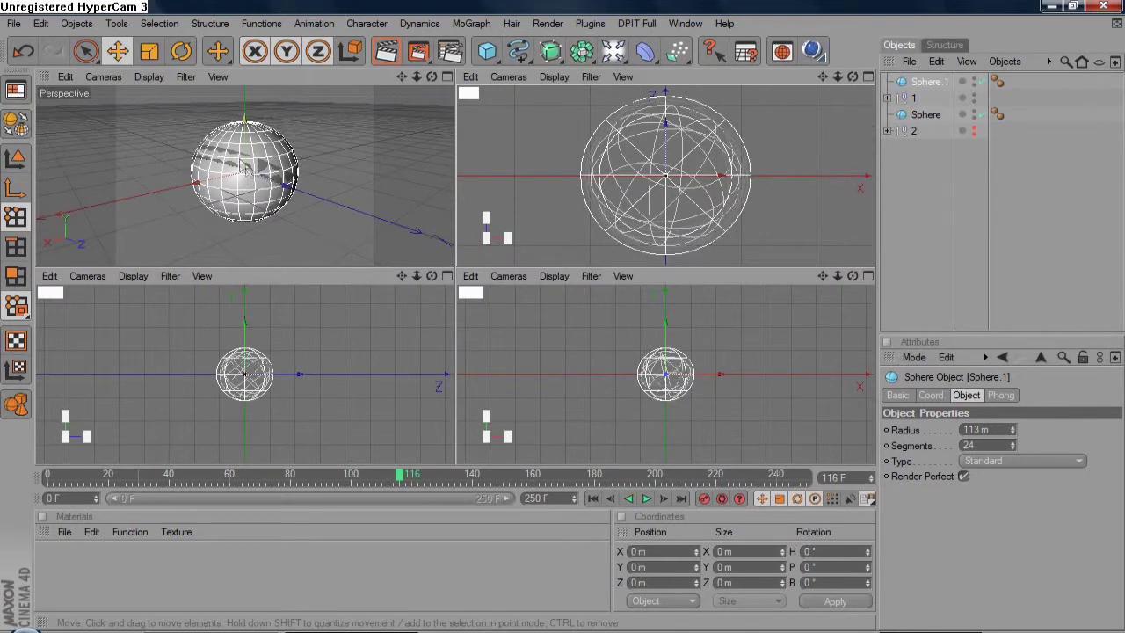
{"action": "left_click", "coordinate": [1013, 428]}
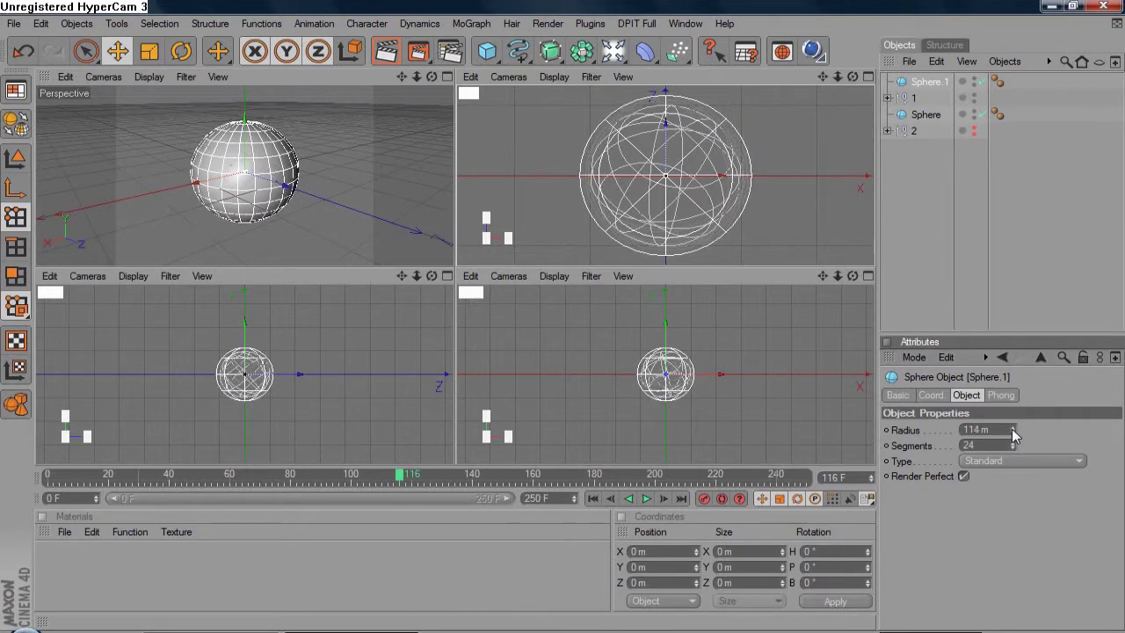
{"action": "left_click", "coordinate": [432, 77]}
{"action": "left_click_drag", "start_coordinate": [431, 76], "coordinate": [431, 76]}
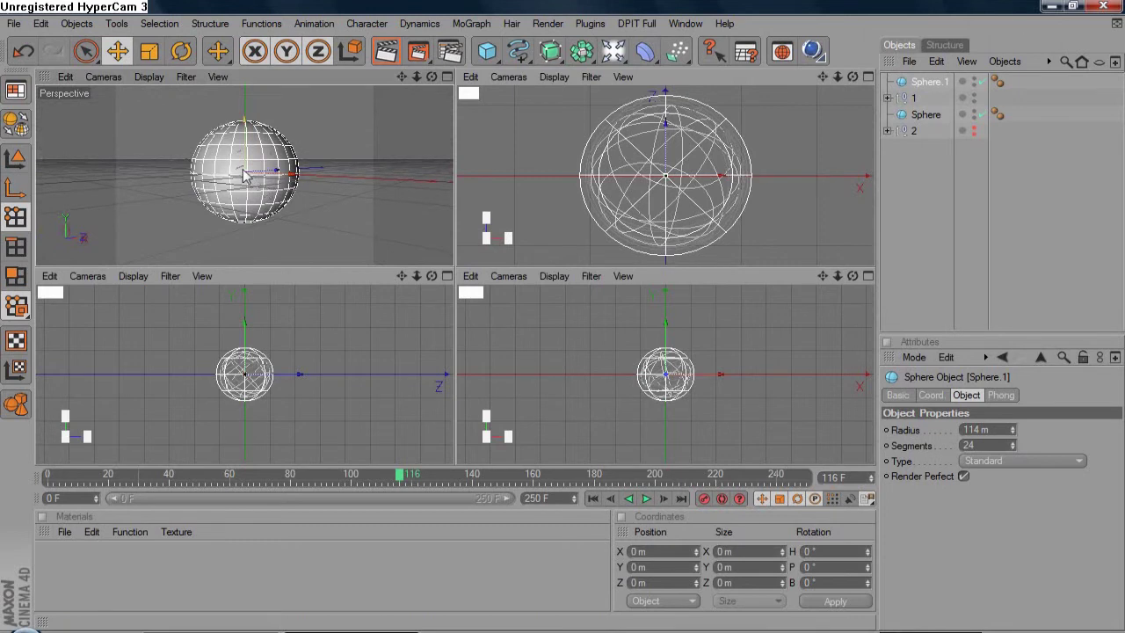
{"action": "left_click", "coordinate": [1013, 428]}
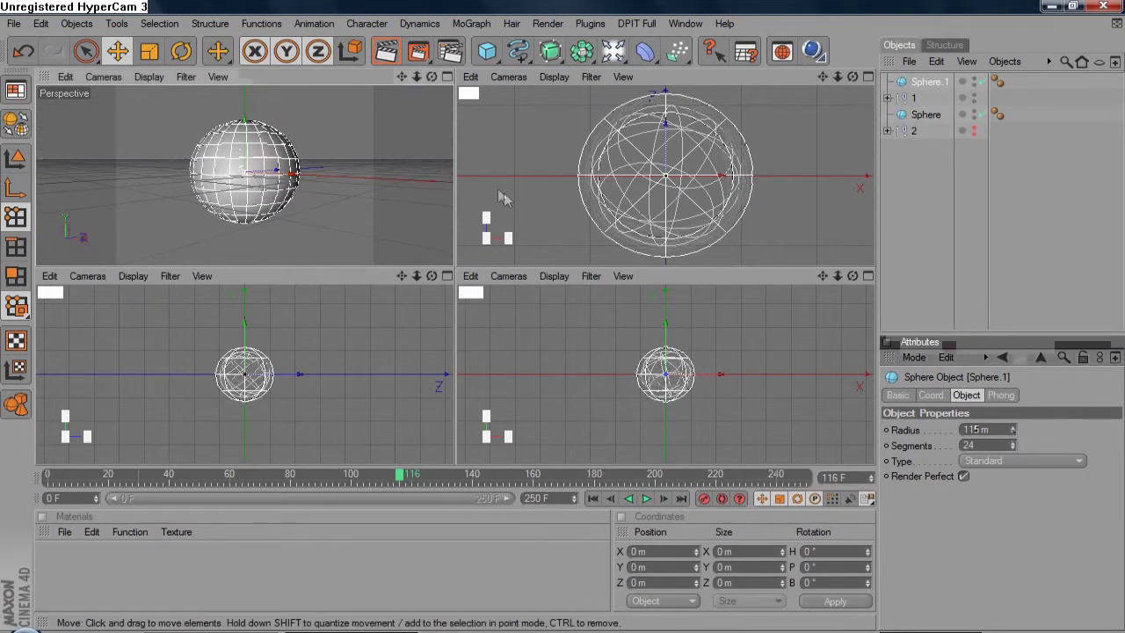
Step: Convert the enlarged outer sphere into an editable polygon object
{"action": "left_click_drag", "start_coordinate": [431, 76], "coordinate": [432, 76]}
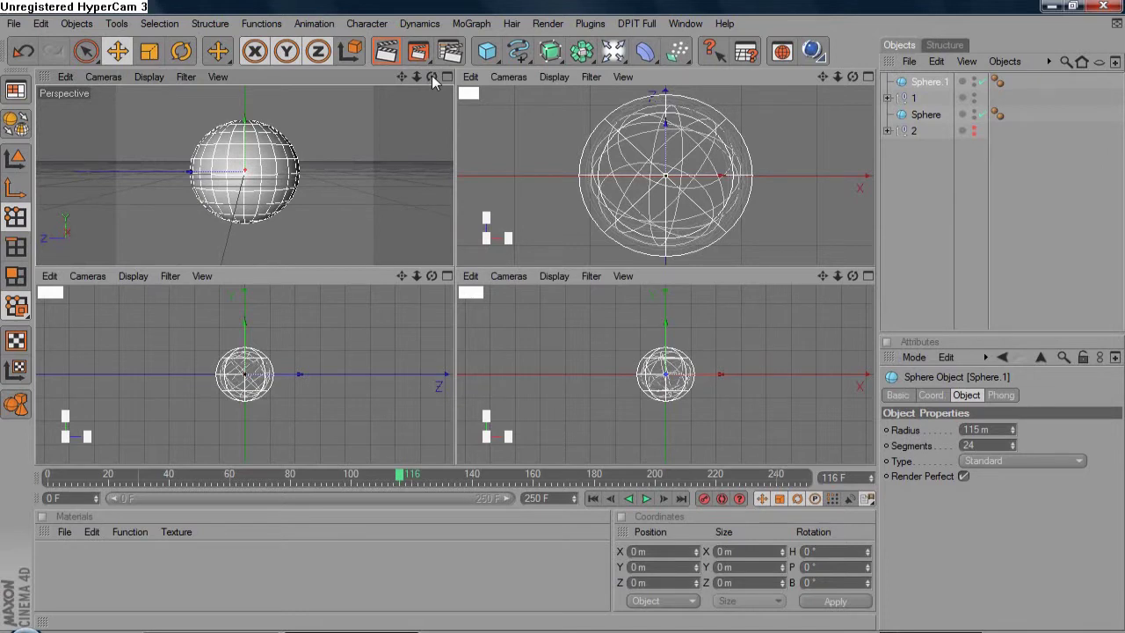
{"action": "left_click_drag", "start_coordinate": [432, 77], "coordinate": [431, 76]}
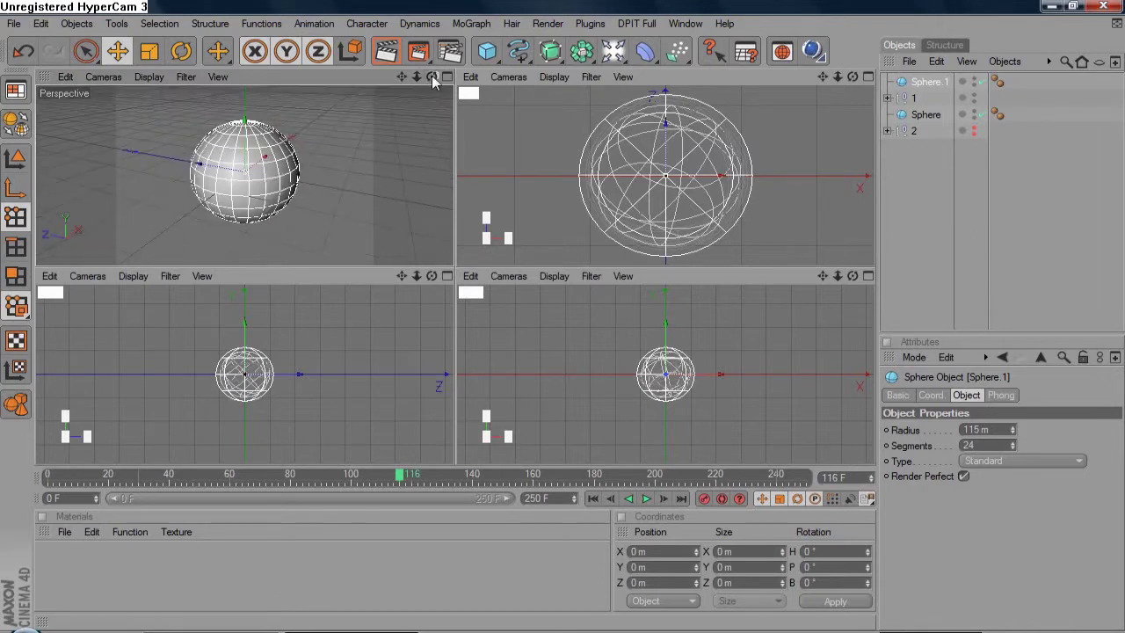
{"action": "left_click_drag", "start_coordinate": [432, 76], "coordinate": [436, 79]}
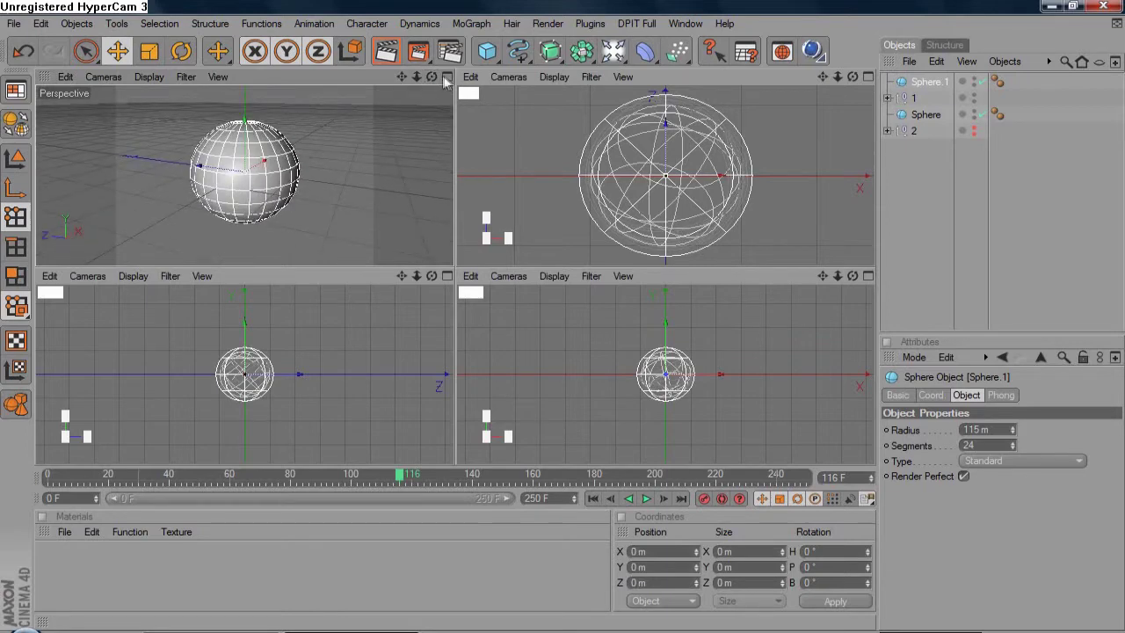
{"action": "left_click", "coordinate": [447, 78]}
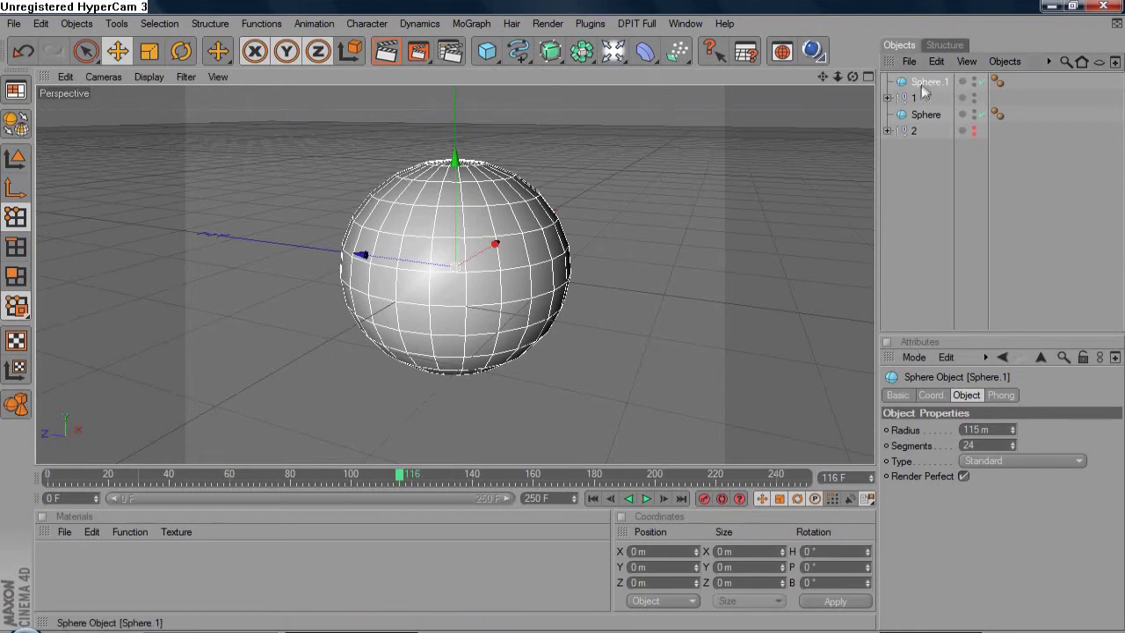
{"action": "left_click", "coordinate": [11, 128]}
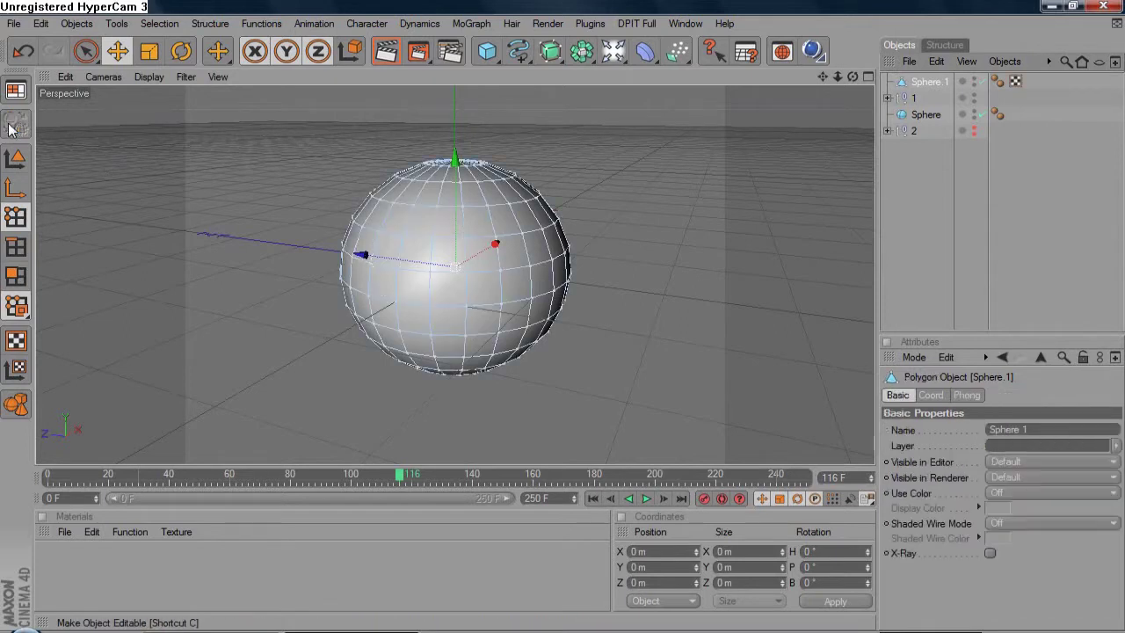
Step: Rectangle-select the outer sphere's polygons on the negative Z side in the Top view and delete them
{"action": "left_click", "coordinate": [19, 277]}
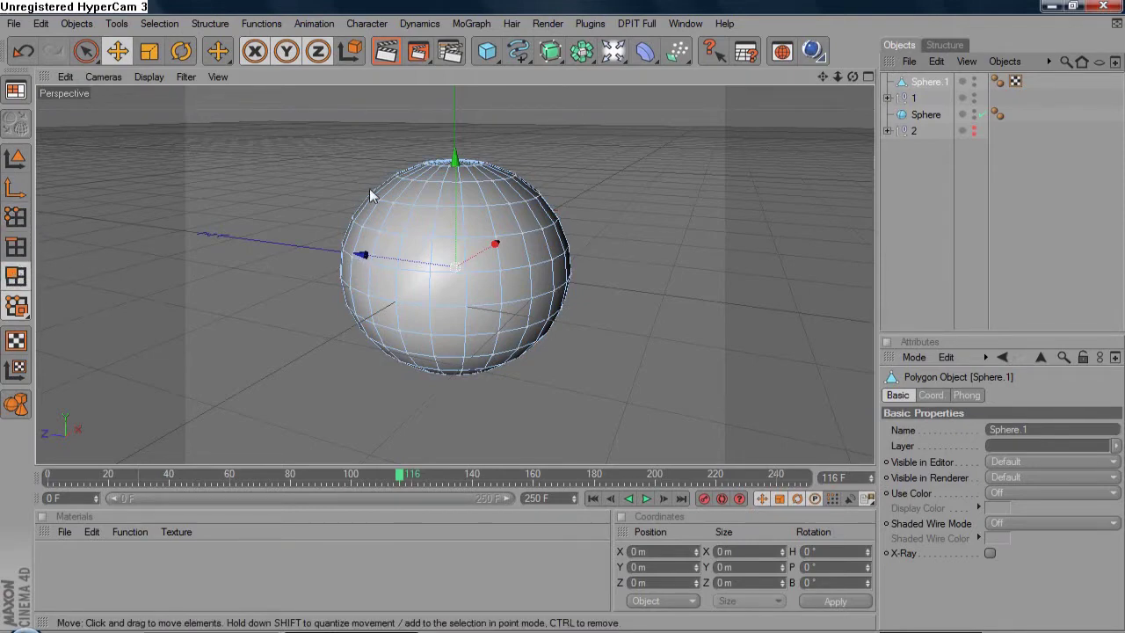
{"action": "left_click_drag", "start_coordinate": [85, 51], "coordinate": [142, 66]}
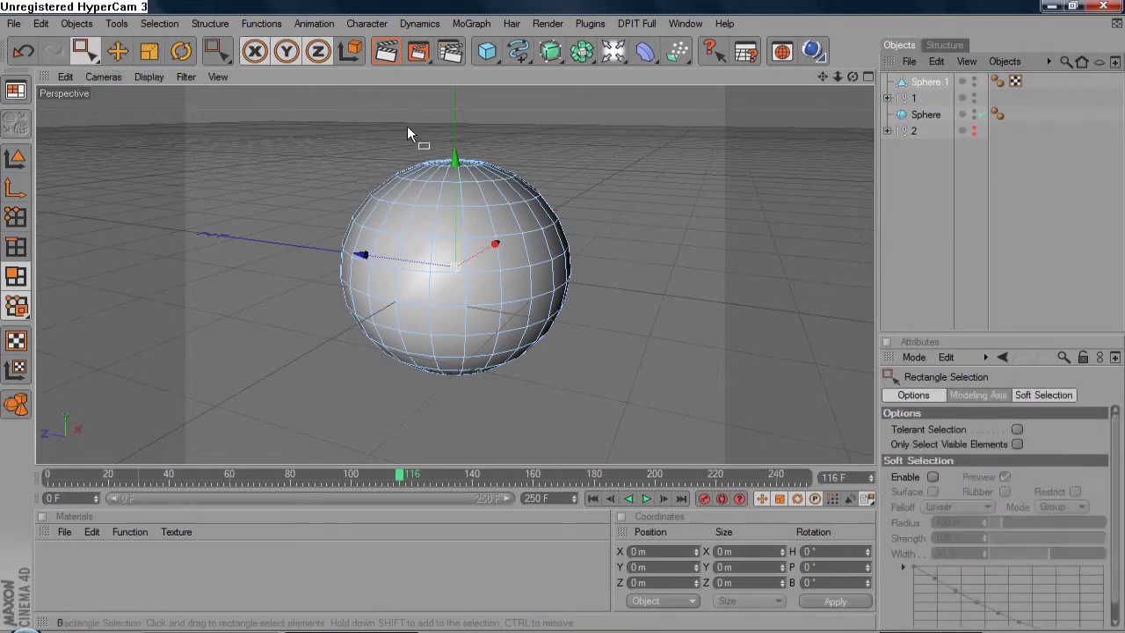
{"action": "left_click", "coordinate": [868, 76]}
{"action": "left_click", "coordinate": [870, 76]}
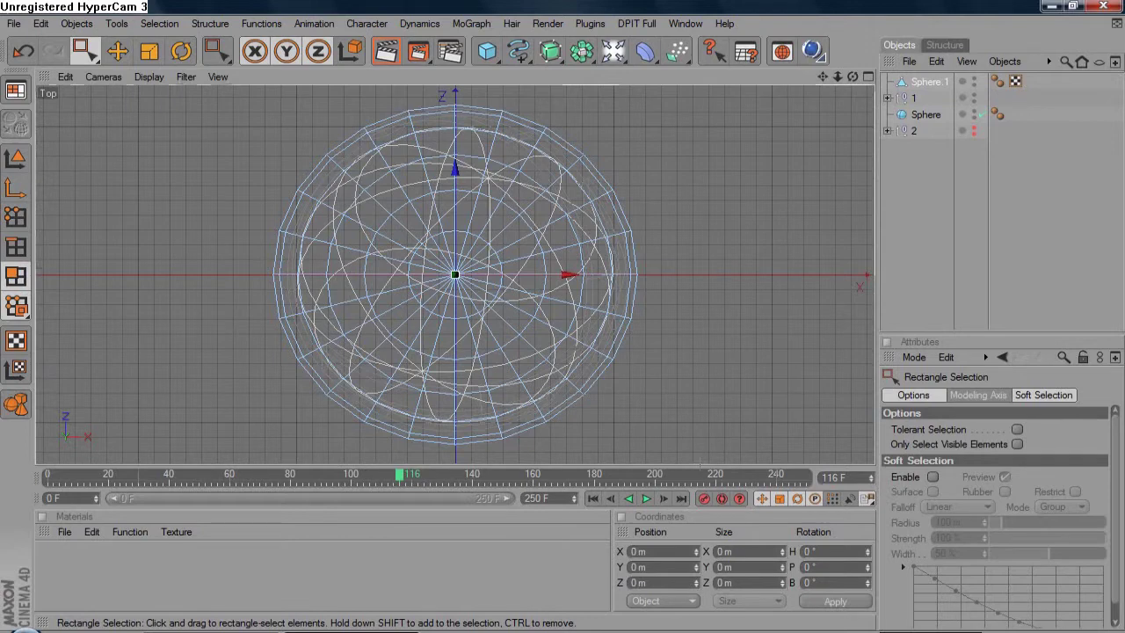
{"action": "left_click_drag", "start_coordinate": [697, 424], "coordinate": [232, 275]}
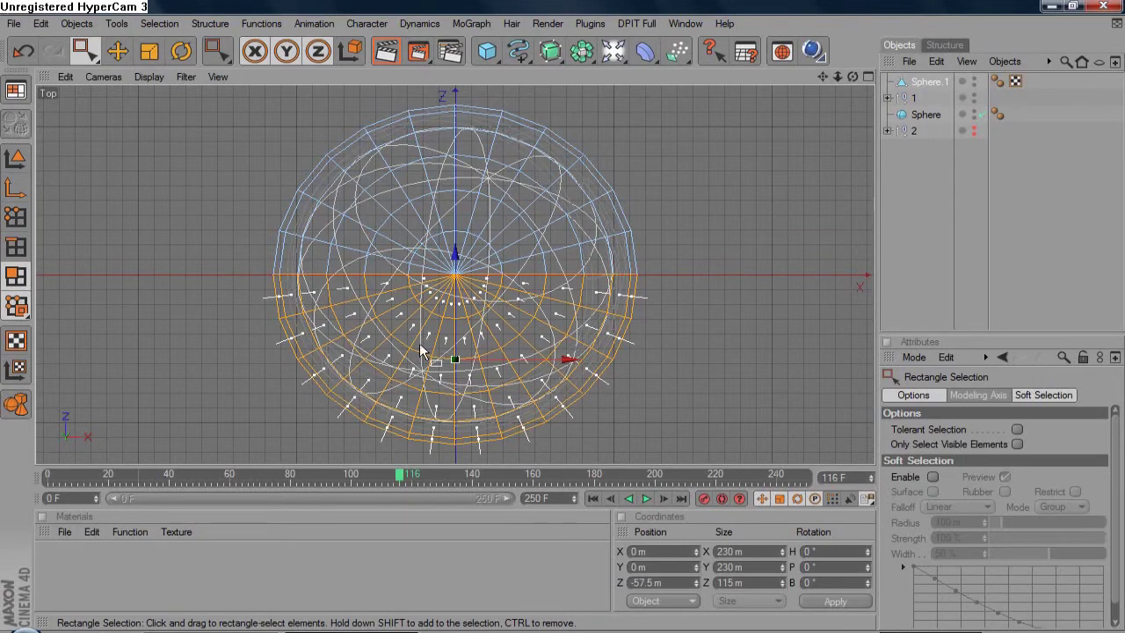
{"action": "key", "text": "Delete"}
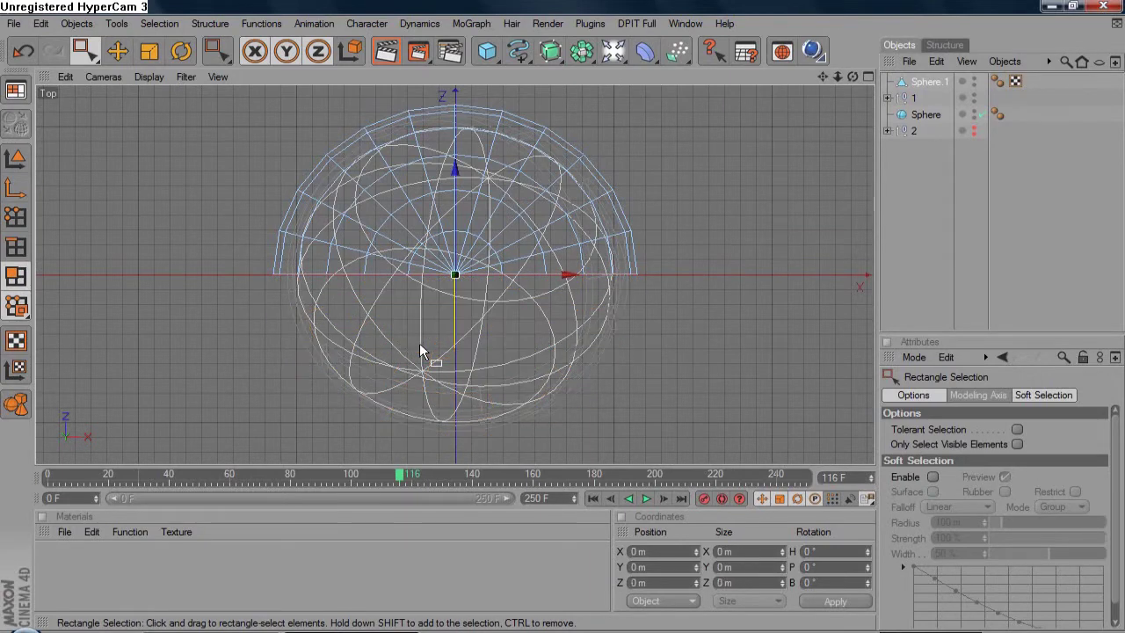
Step: Delete the outer sphere's leftover points on the negative Z side, including the row along the X axis
{"action": "left_click", "coordinate": [11, 219]}
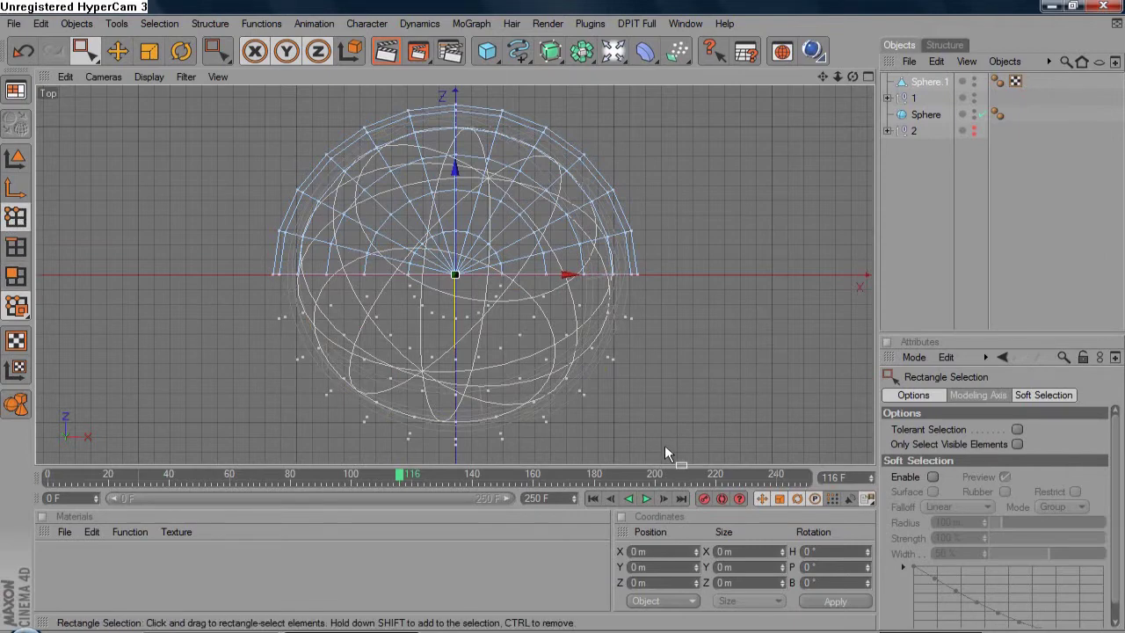
{"action": "left_click_drag", "start_coordinate": [666, 455], "coordinate": [224, 275]}
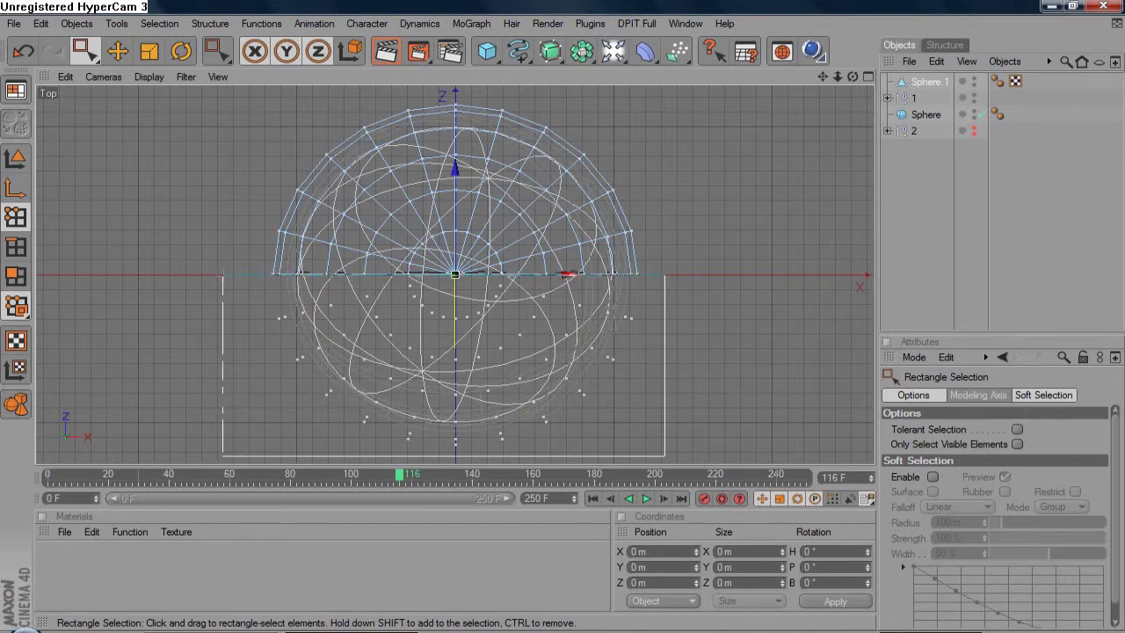
{"action": "left_click_drag", "start_coordinate": [224, 275], "coordinate": [224, 276]}
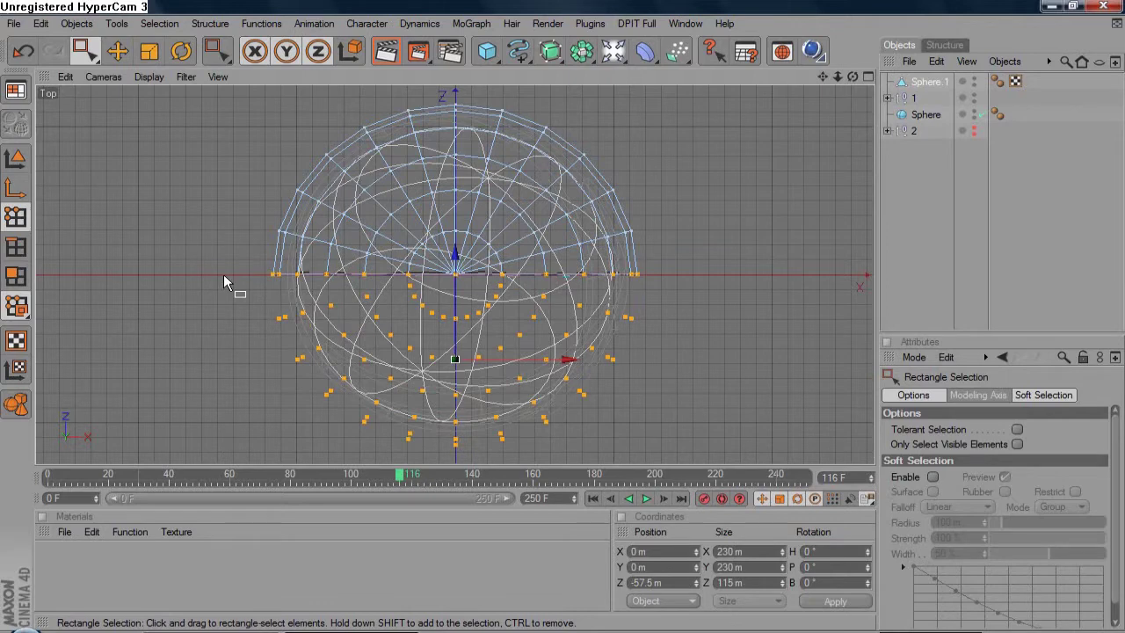
{"action": "key", "text": "Delete"}
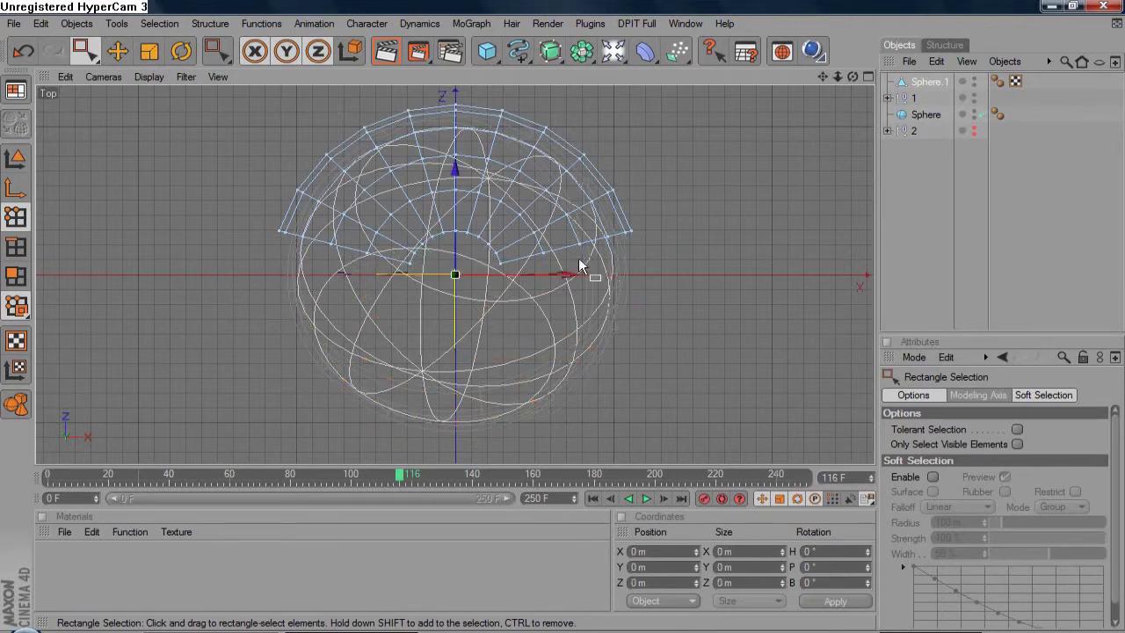
Step: Live-select the three outermost polygon wedges on the shell's negative X side in the Top view and delete their upper and lower faces
{"action": "left_click", "coordinate": [17, 278]}
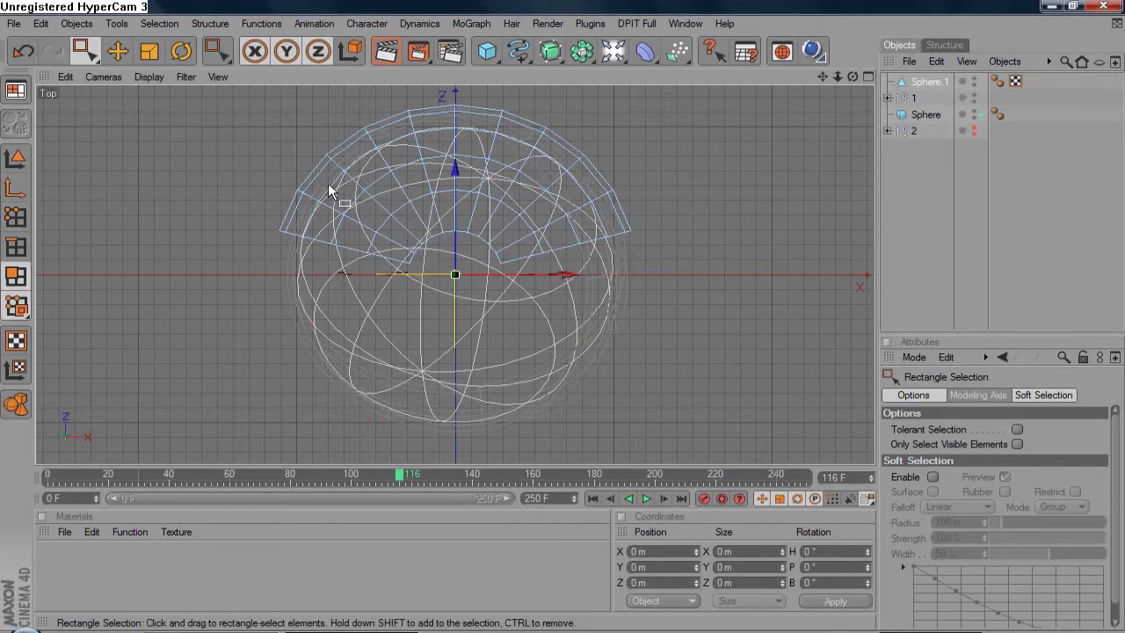
{"action": "left_click_drag", "start_coordinate": [84, 50], "coordinate": [114, 68]}
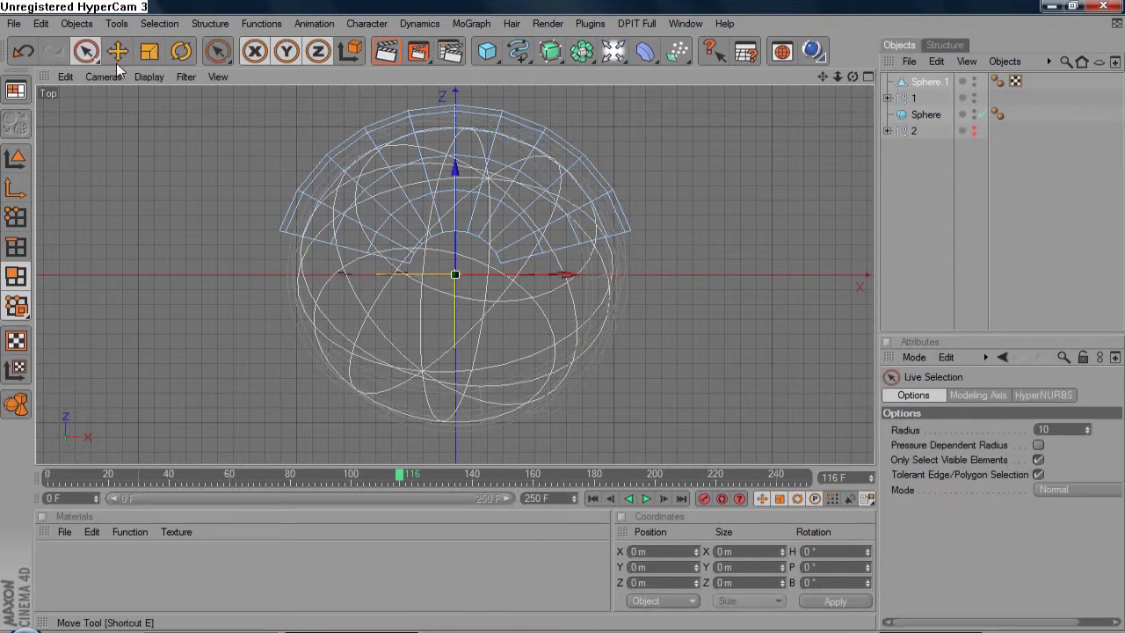
{"action": "mouse_move", "coordinate": [430, 268]}
{"action": "left_mouse_down"}
{"action": "mouse_move", "coordinate": [360, 237]}
{"action": "mouse_move", "coordinate": [296, 187]}
{"action": "left_mouse_up"}
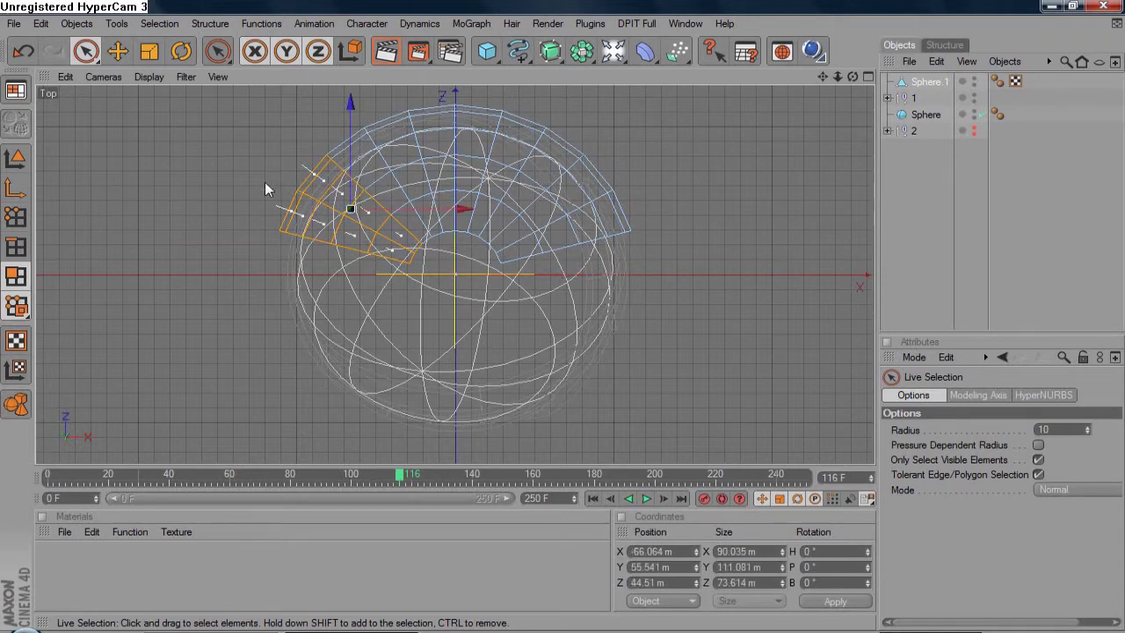
{"action": "left_click", "coordinate": [265, 182]}
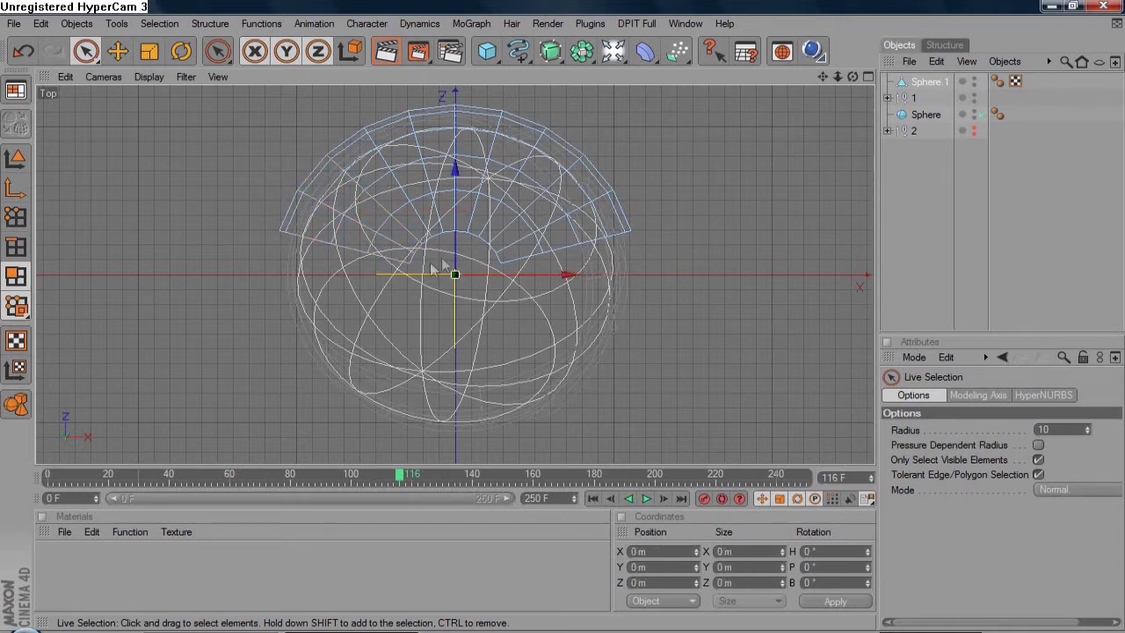
{"action": "left_click_drag", "start_coordinate": [339, 240], "coordinate": [286, 230]}
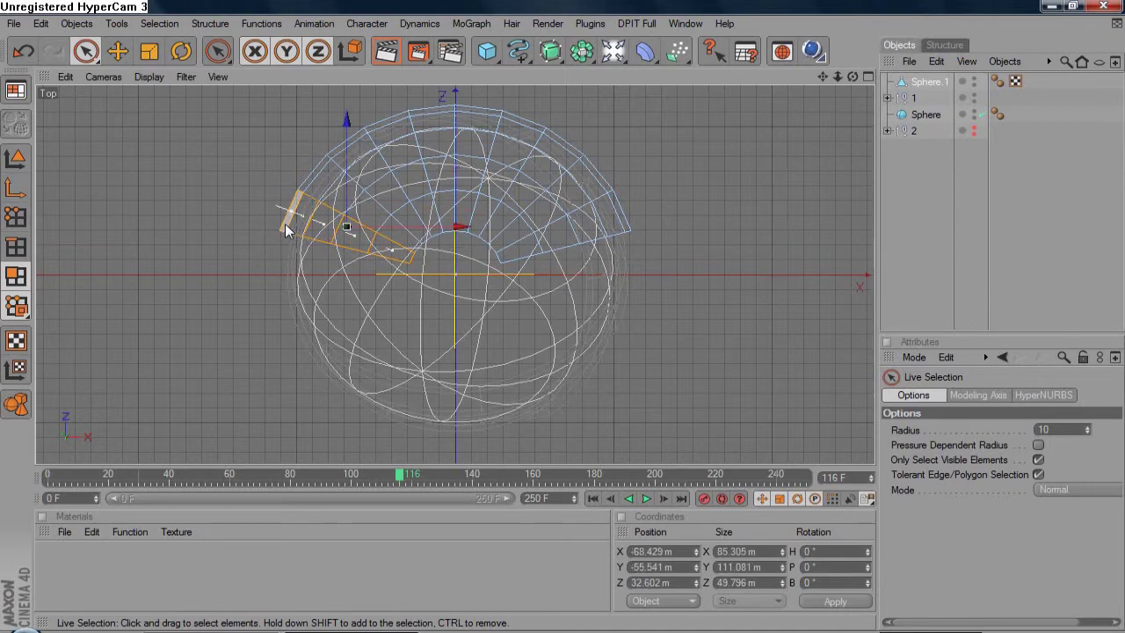
{"action": "left_click", "coordinate": [284, 224]}
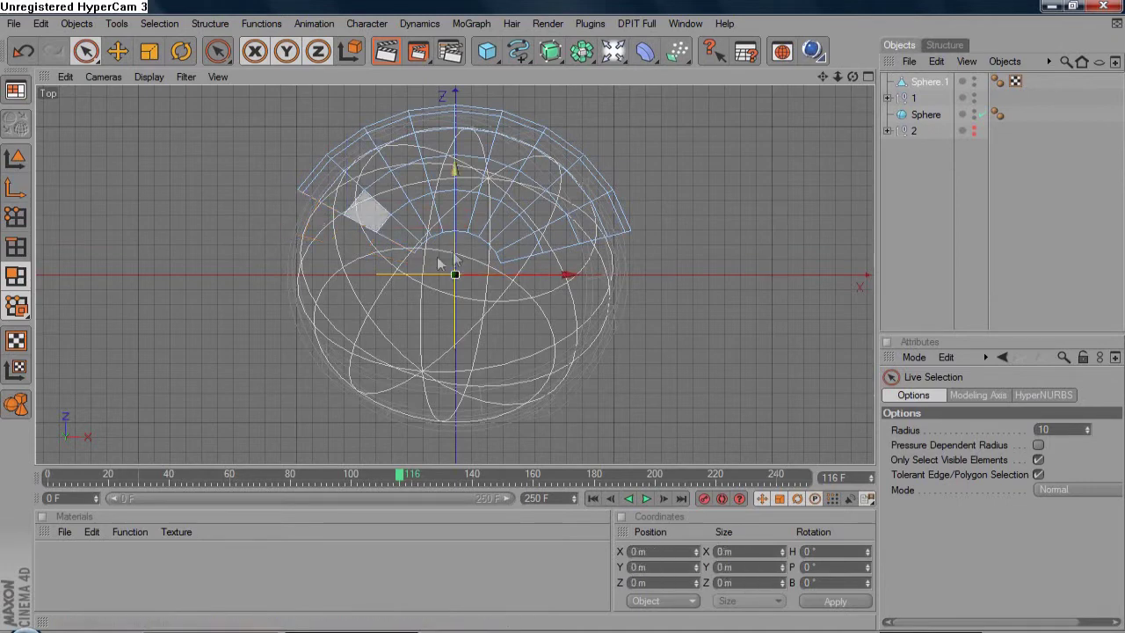
{"action": "left_click_drag", "start_coordinate": [425, 266], "coordinate": [291, 182]}
{"action": "left_click", "coordinate": [291, 183]}
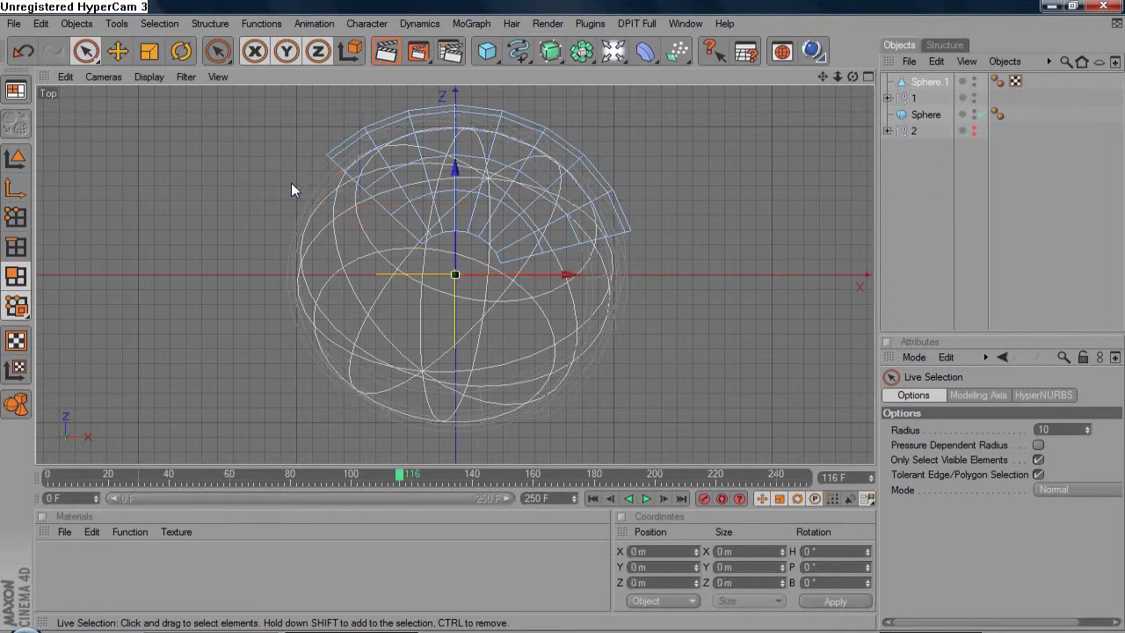
{"action": "left_click_drag", "start_coordinate": [420, 246], "coordinate": [332, 143]}
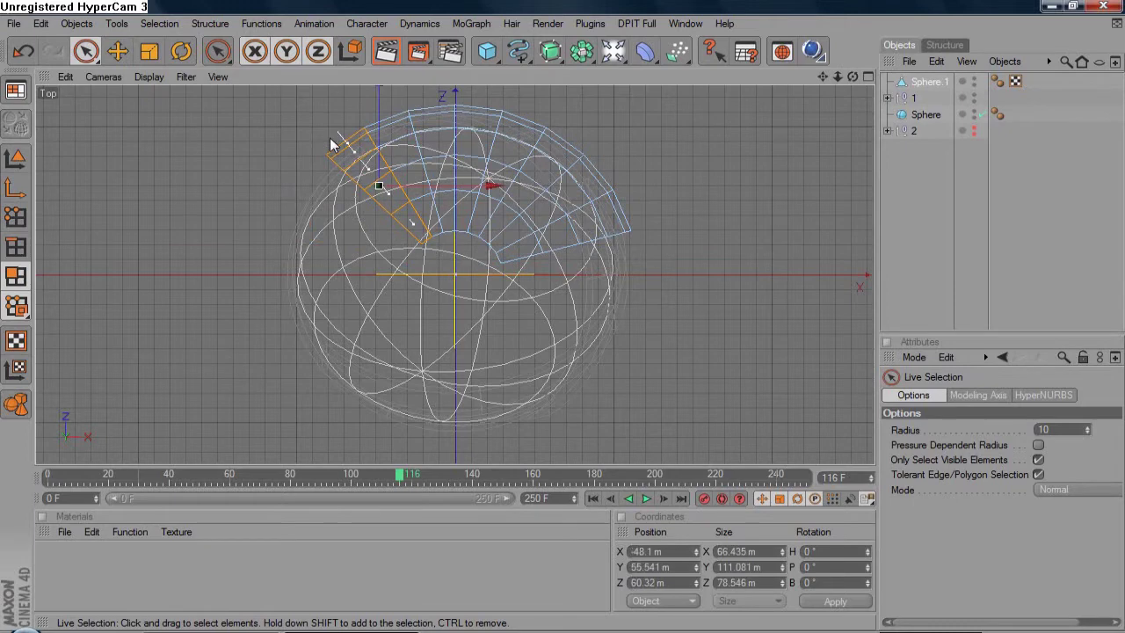
{"action": "left_click", "coordinate": [332, 144]}
{"action": "left_click_drag", "start_coordinate": [437, 255], "coordinate": [323, 147]}
{"action": "left_click", "coordinate": [322, 147]}
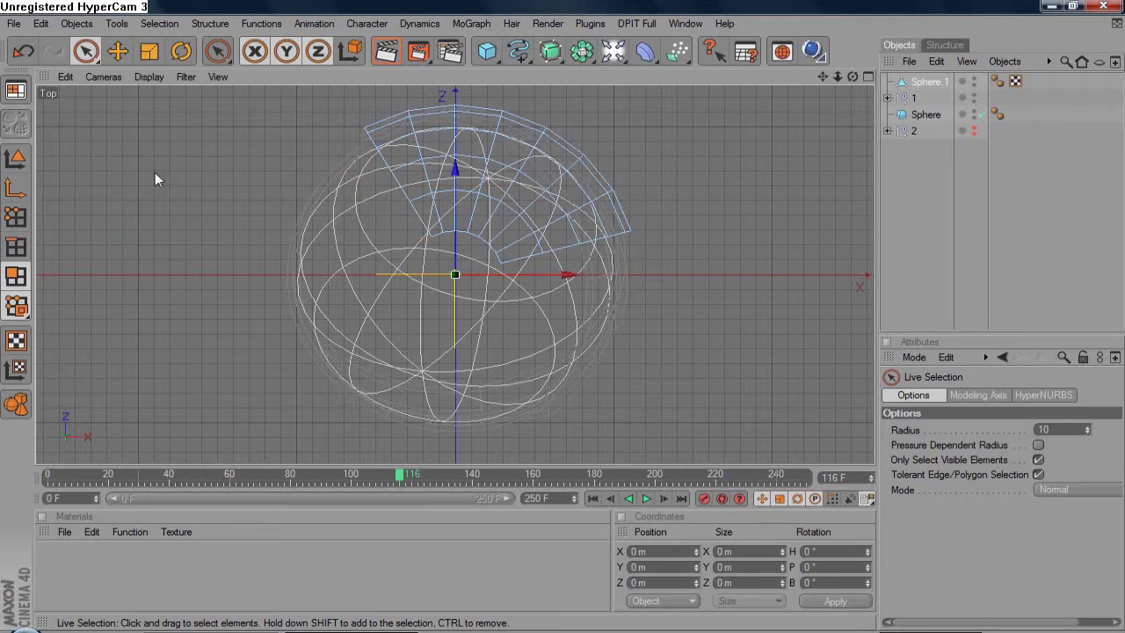
Step: Select the leftover loose points on the shell's negative X side in point mode and delete them
{"action": "left_click", "coordinate": [13, 217]}
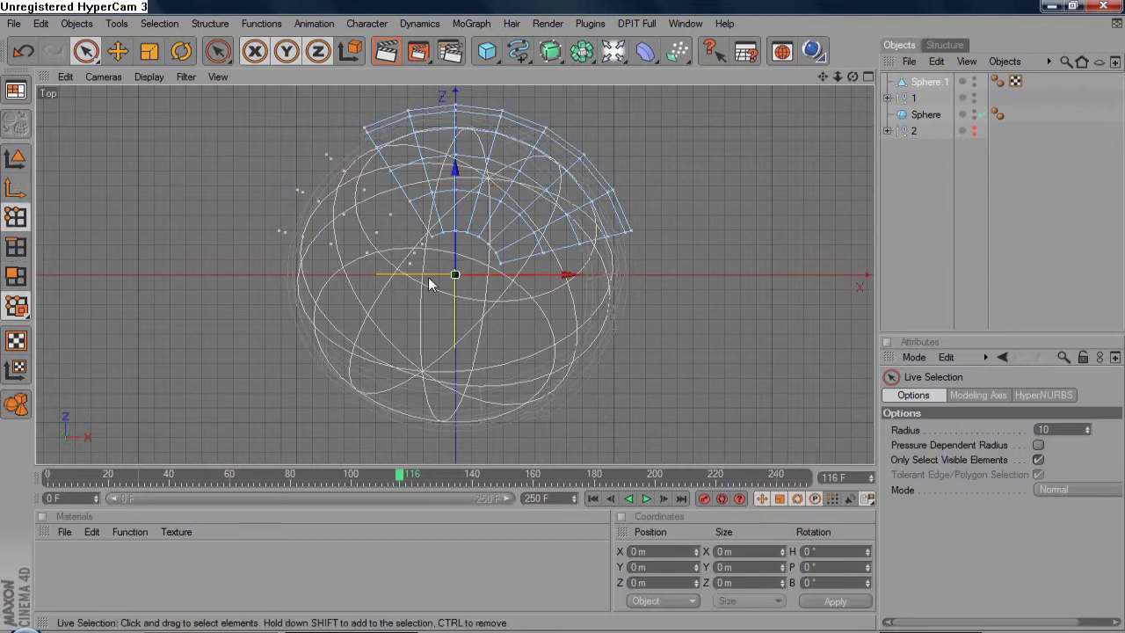
{"action": "mouse_move", "coordinate": [422, 272]}
{"action": "left_mouse_down"}
{"action": "mouse_move", "coordinate": [304, 226]}
{"action": "mouse_move", "coordinate": [284, 232]}
{"action": "mouse_move", "coordinate": [276, 221]}
{"action": "mouse_move", "coordinate": [296, 196]}
{"action": "mouse_move", "coordinate": [322, 205]}
{"action": "mouse_move", "coordinate": [299, 194]}
{"action": "mouse_move", "coordinate": [420, 256]}
{"action": "mouse_move", "coordinate": [341, 160]}
{"action": "mouse_move", "coordinate": [296, 143]}
{"action": "mouse_move", "coordinate": [299, 154]}
{"action": "left_mouse_up"}
{"action": "left_click", "coordinate": [299, 149]}
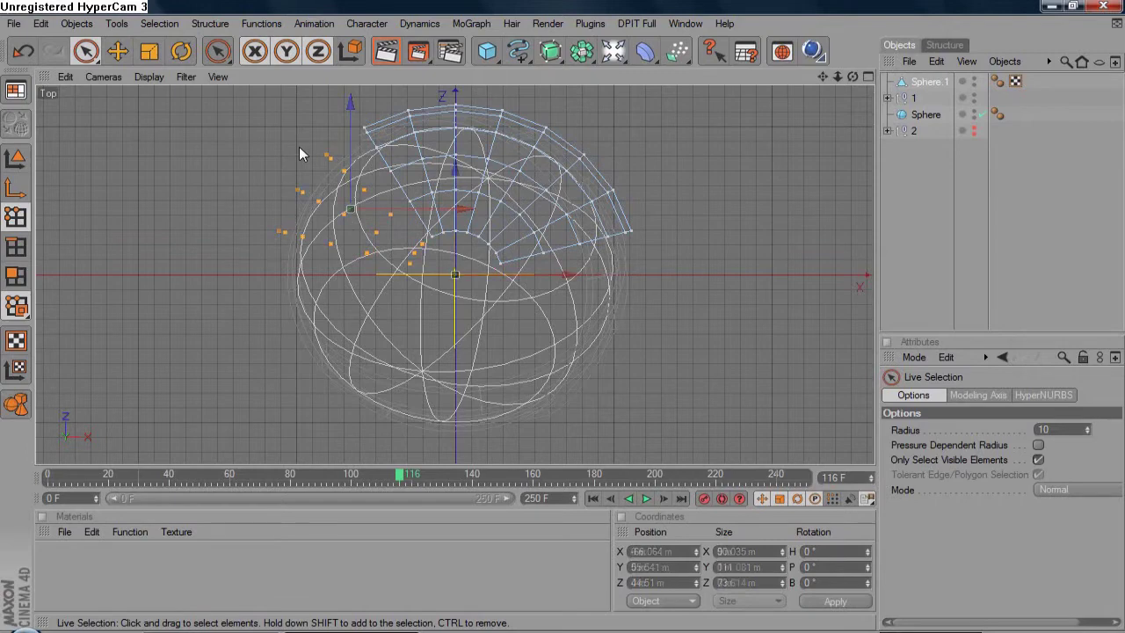
{"action": "mouse_move", "coordinate": [322, 156]}
{"action": "left_mouse_down"}
{"action": "mouse_move", "coordinate": [419, 252]}
{"action": "mouse_move", "coordinate": [415, 261]}
{"action": "mouse_move", "coordinate": [307, 193]}
{"action": "mouse_move", "coordinate": [290, 198]}
{"action": "mouse_move", "coordinate": [299, 242]}
{"action": "mouse_move", "coordinate": [401, 268]}
{"action": "left_mouse_up"}
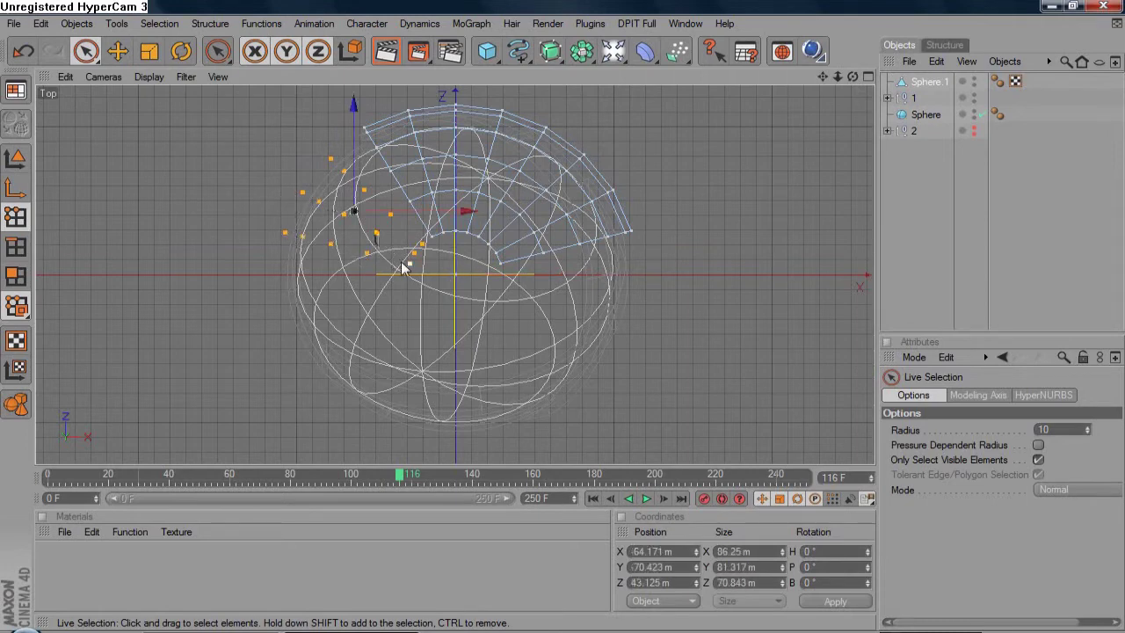
{"action": "key", "text": "ctrl+shift+a"}
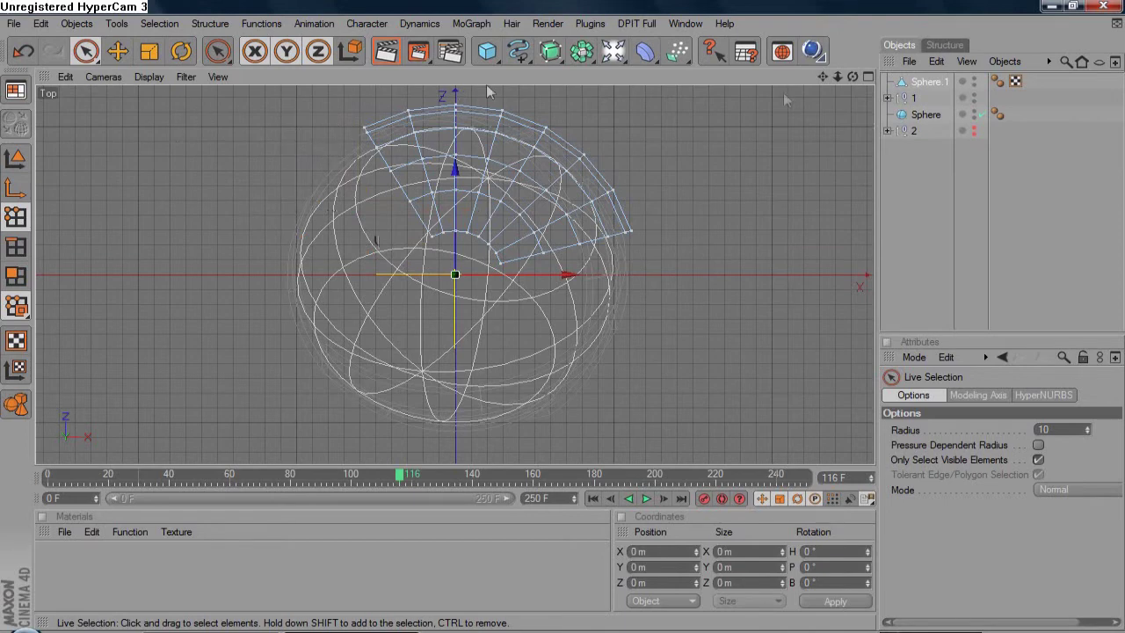
Step: Show the shell in a maximized Perspective view, switch to model mode, and thicken it with the MakeThicker plugin at offset 5
{"action": "left_click", "coordinate": [868, 77]}
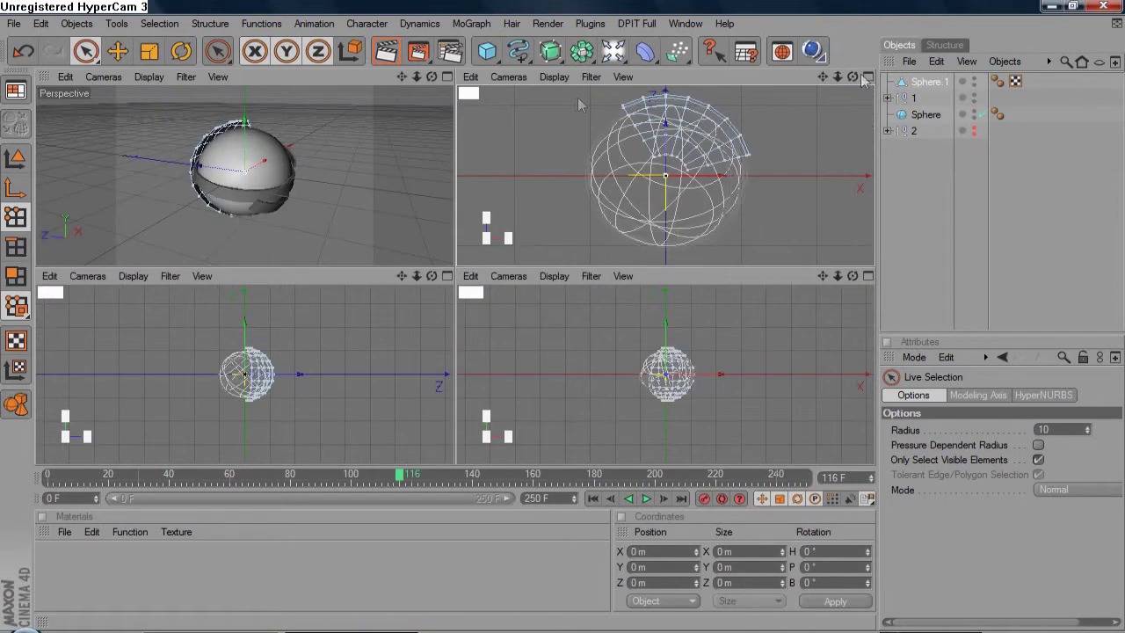
{"action": "left_click_drag", "start_coordinate": [432, 77], "coordinate": [250, 94]}
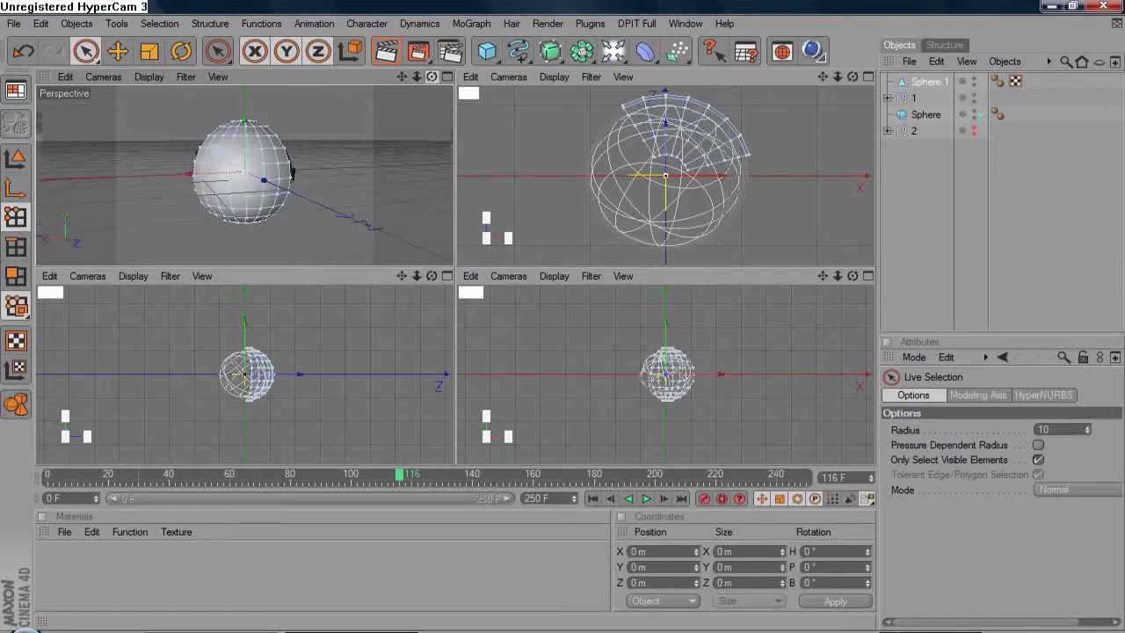
{"action": "left_click", "coordinate": [447, 75]}
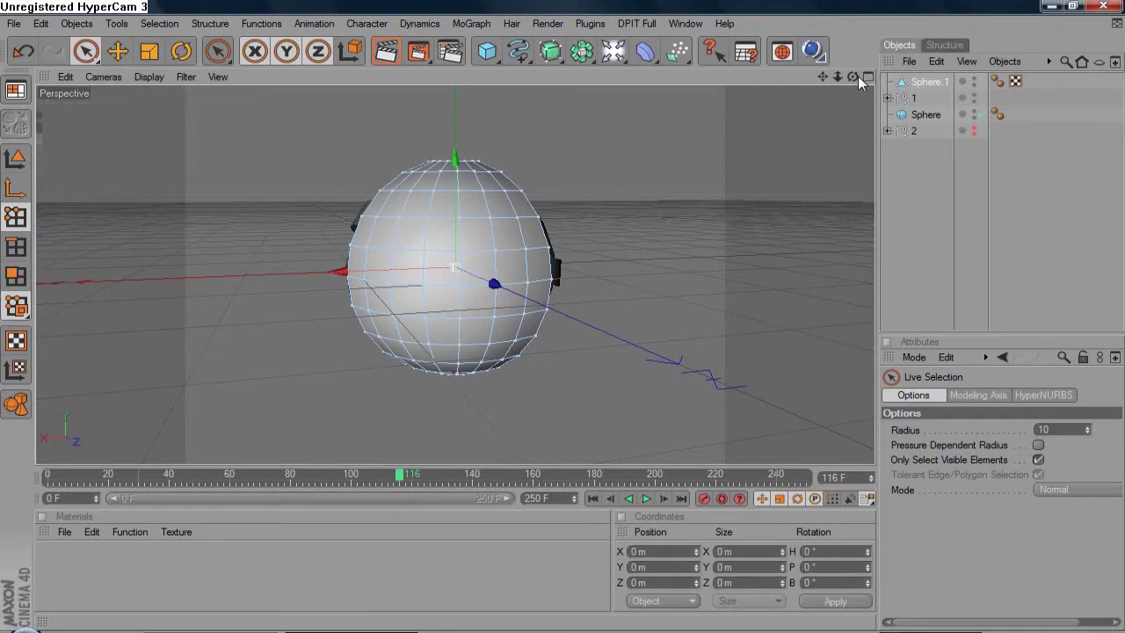
{"action": "left_click_drag", "start_coordinate": [853, 76], "coordinate": [743, 82]}
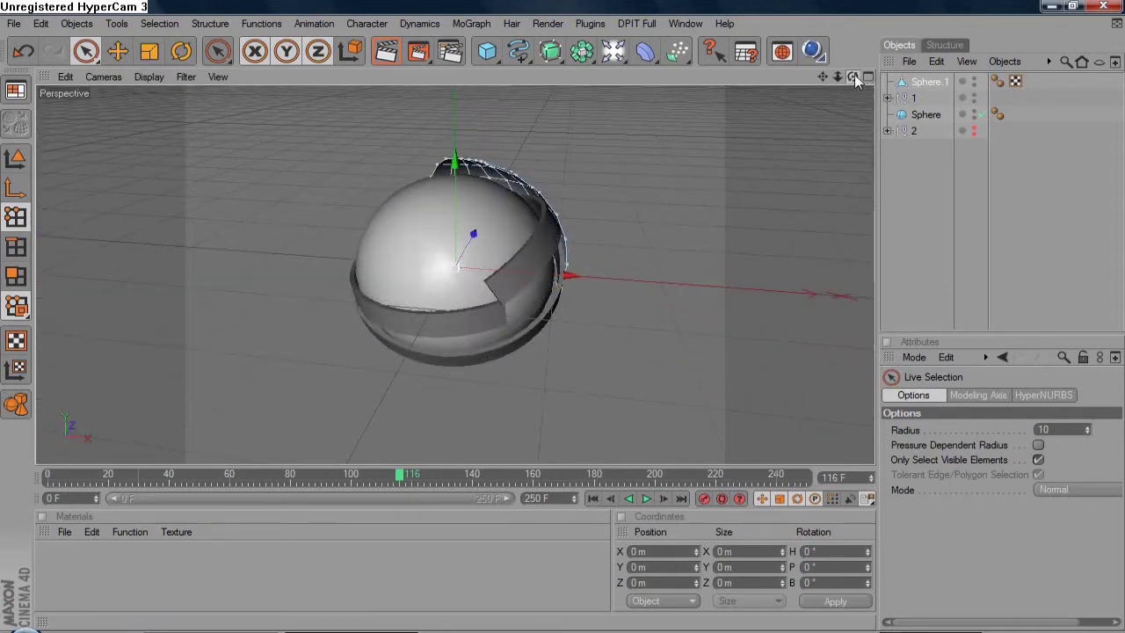
{"action": "left_click", "coordinate": [17, 159]}
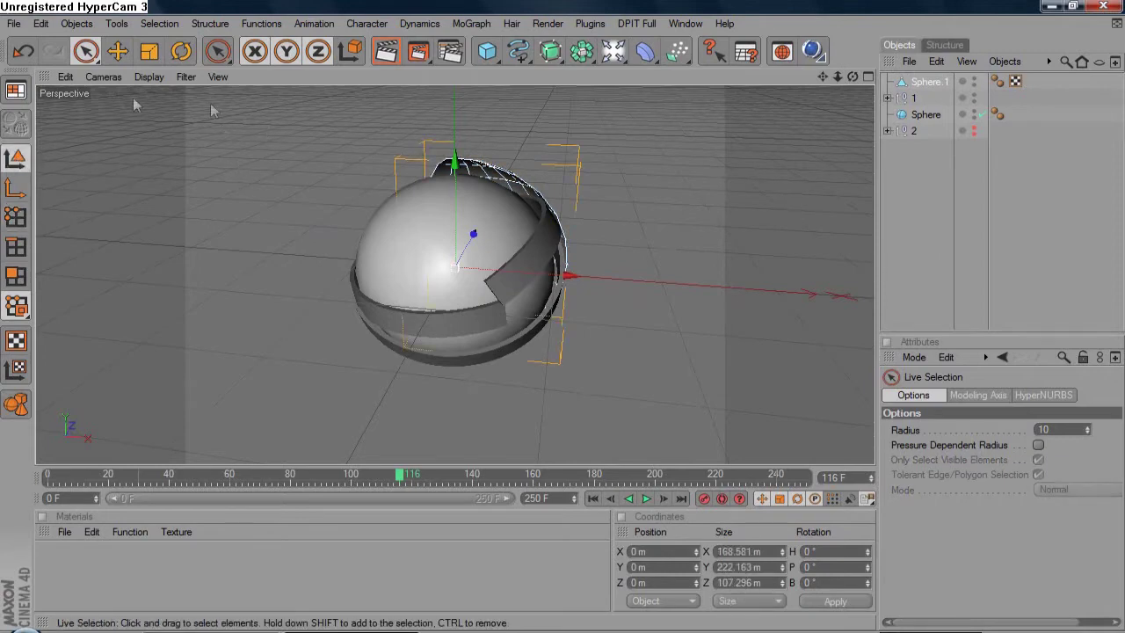
{"action": "left_click_drag", "start_coordinate": [78, 60], "coordinate": [103, 76]}
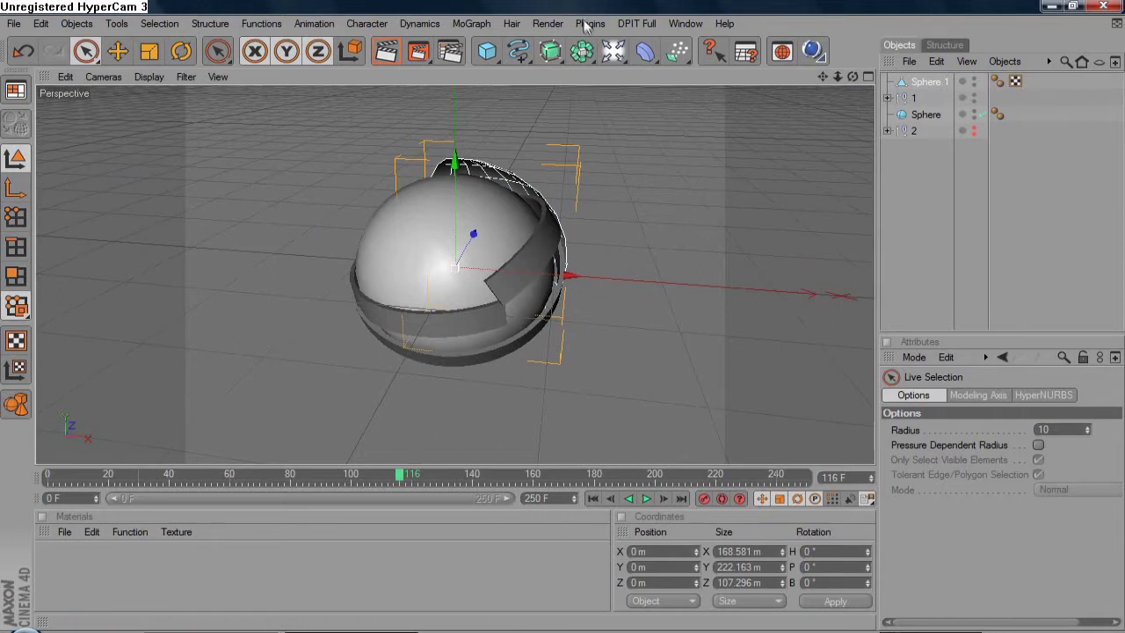
{"action": "left_click_drag", "start_coordinate": [853, 77], "coordinate": [936, 94]}
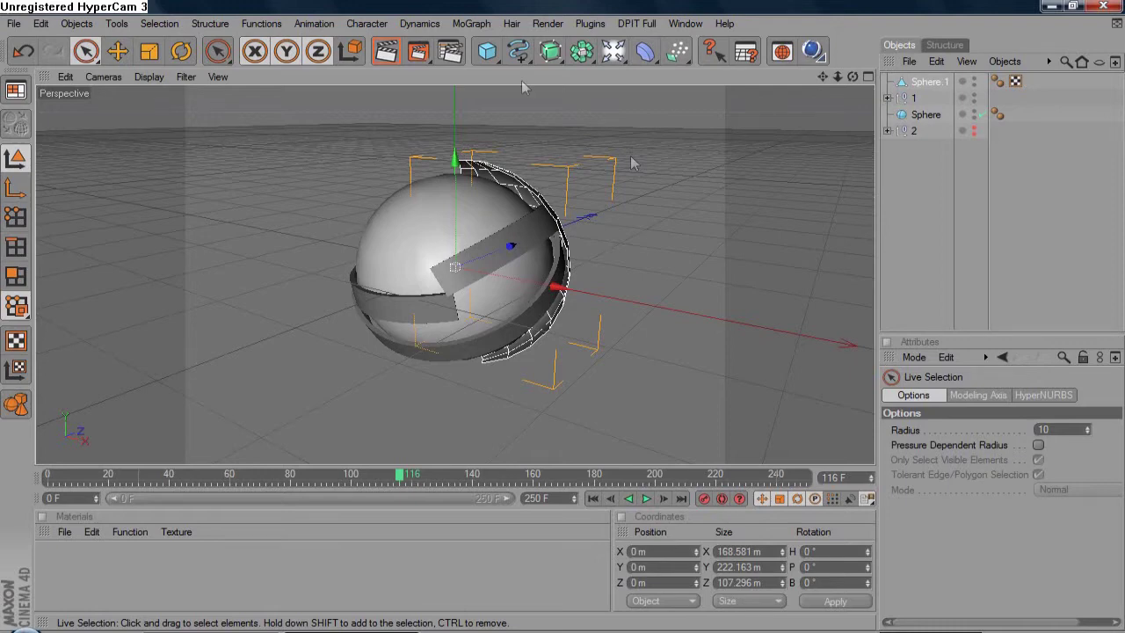
{"action": "left_click", "coordinate": [590, 23]}
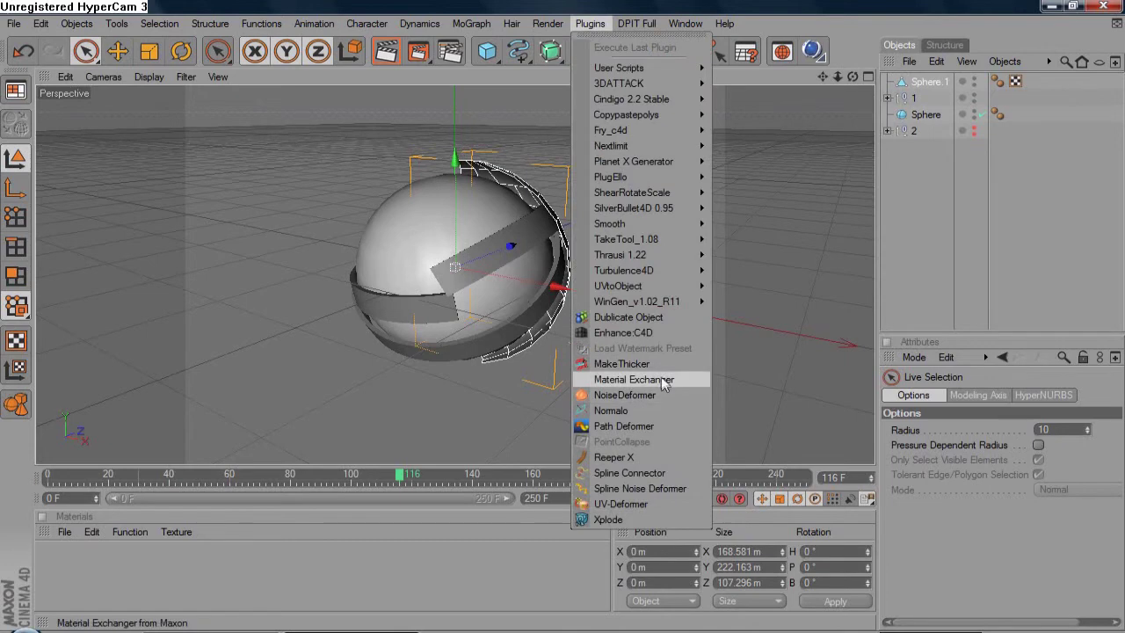
{"action": "left_click", "coordinate": [648, 365]}
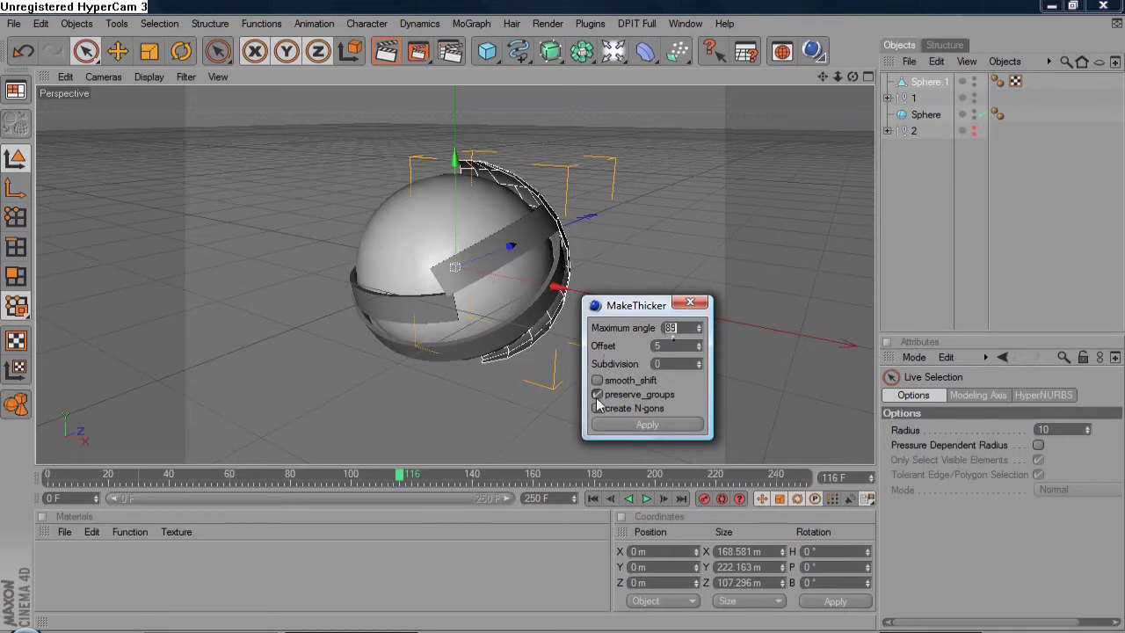
{"action": "left_click", "coordinate": [643, 426]}
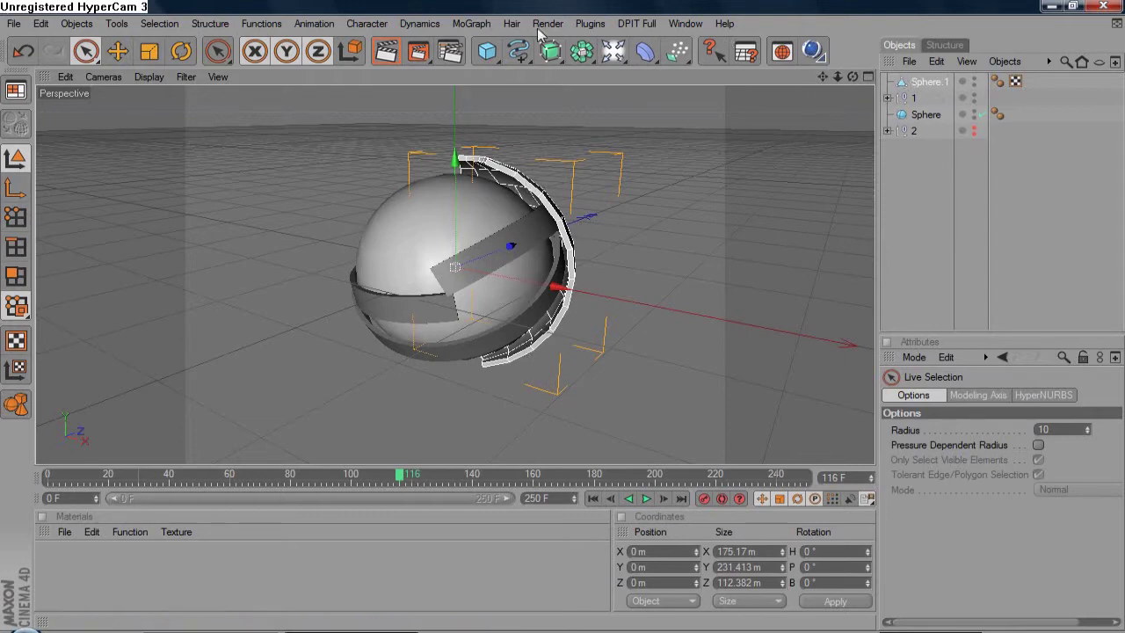
Step: Add a MoGraph Cloner Object and make the thickened shell its child
{"action": "left_click", "coordinate": [469, 25]}
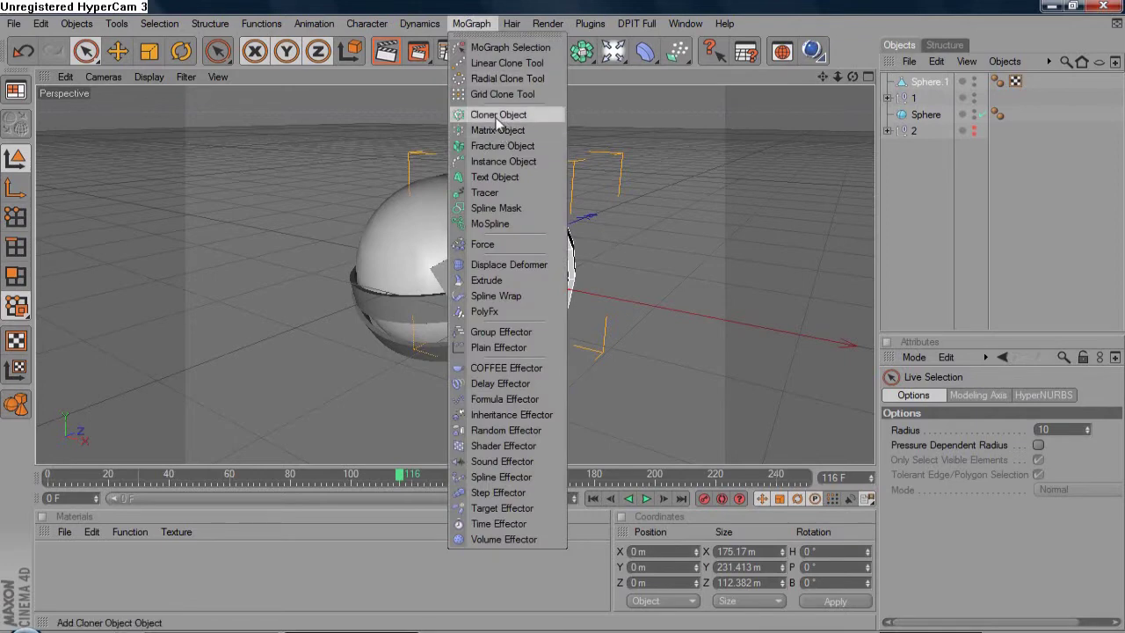
{"action": "left_click", "coordinate": [495, 115]}
{"action": "left_click_drag", "start_coordinate": [930, 99], "coordinate": [940, 95]}
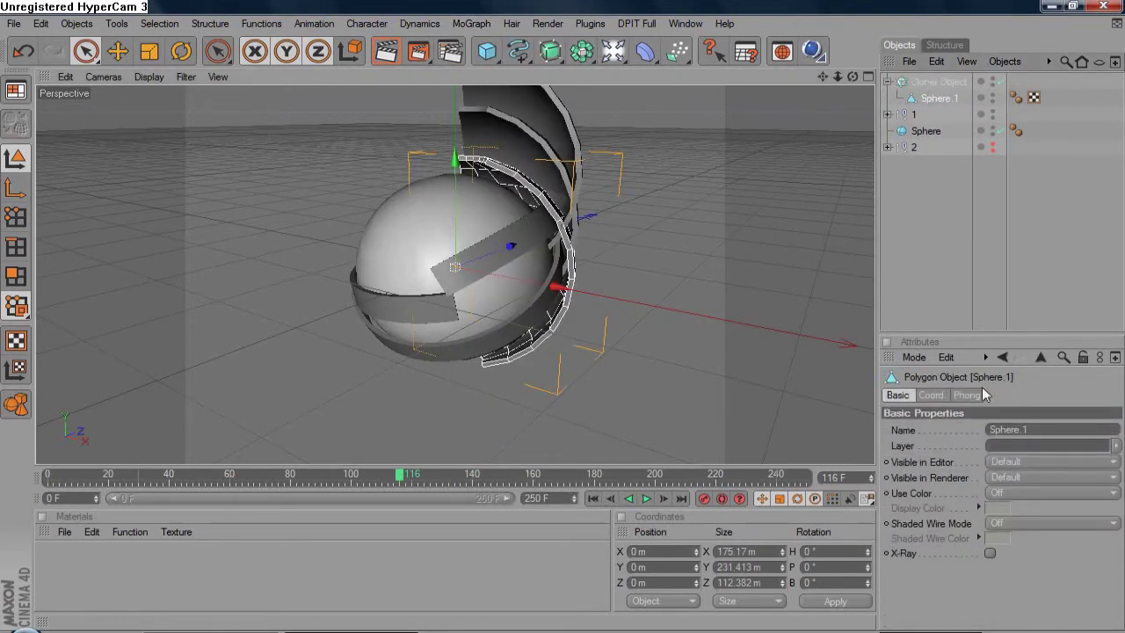
Step: Widen the Cloner Object's attributes area and set its per-step Y position offset to 0 m
{"action": "left_click", "coordinate": [932, 81]}
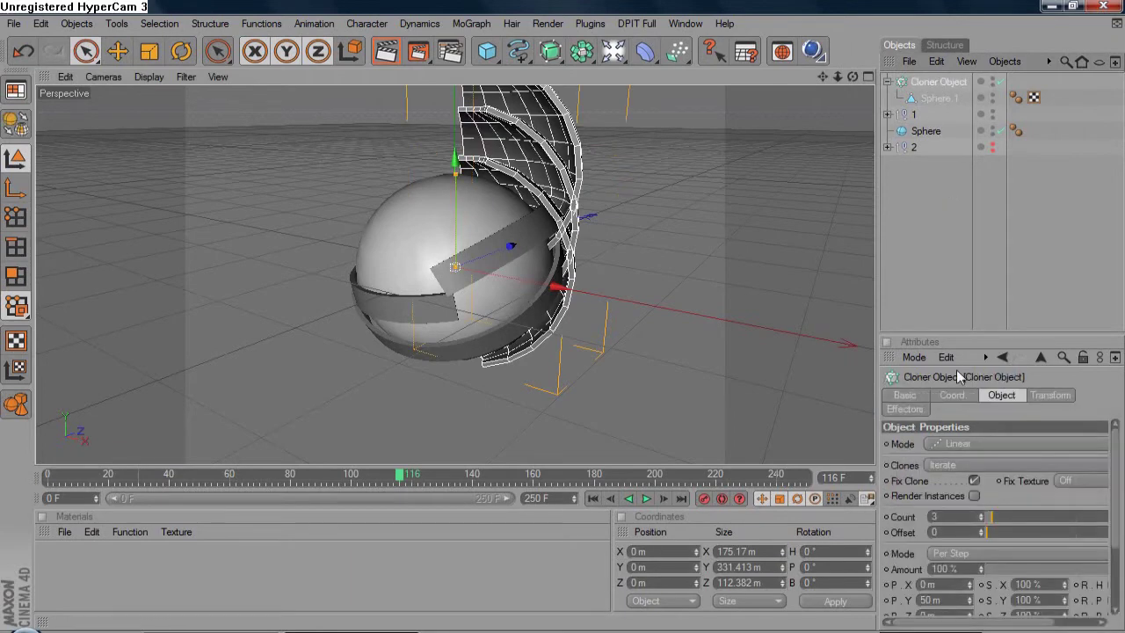
{"action": "left_click_drag", "start_coordinate": [923, 336], "coordinate": [776, 226]}
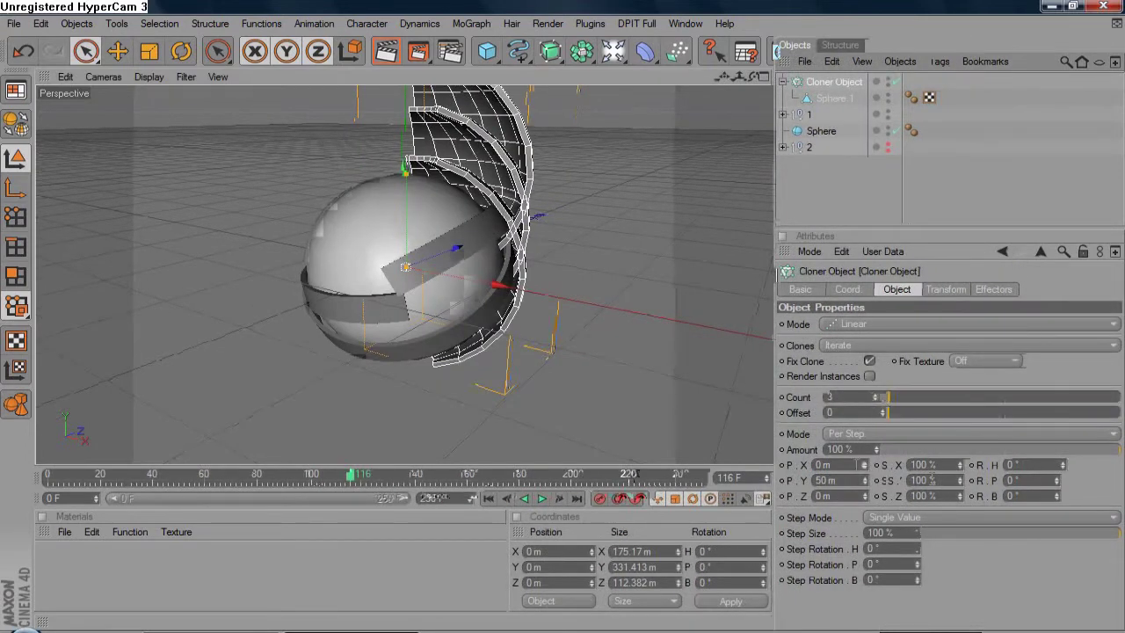
{"action": "double_click", "coordinate": [830, 480]}
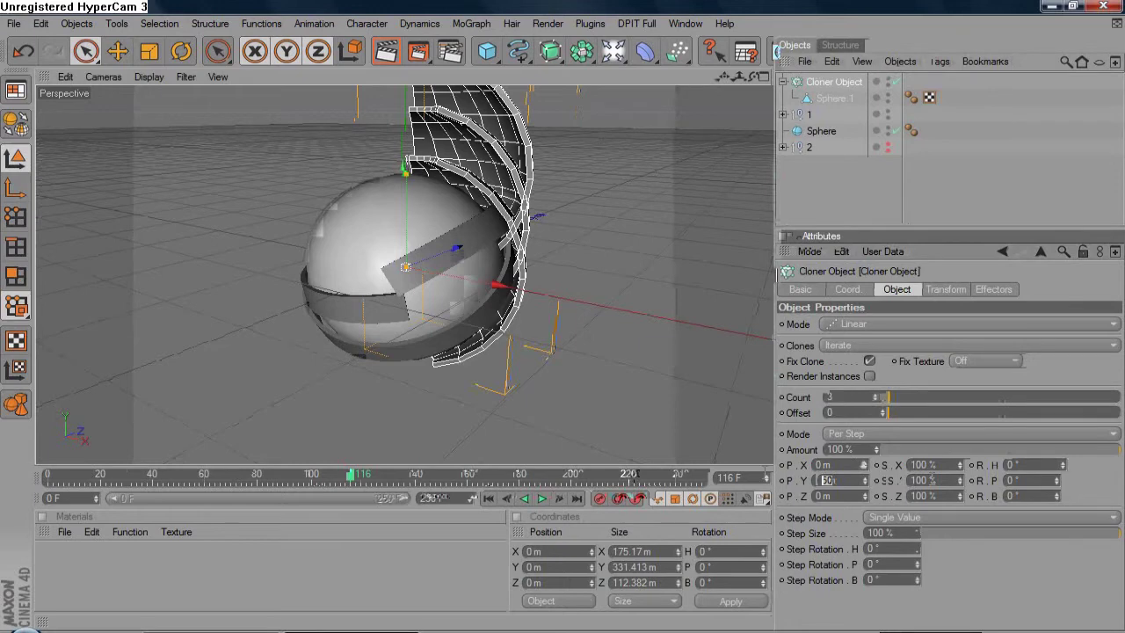
{"action": "type", "text": "0"}
{"action": "key", "text": "Return"}
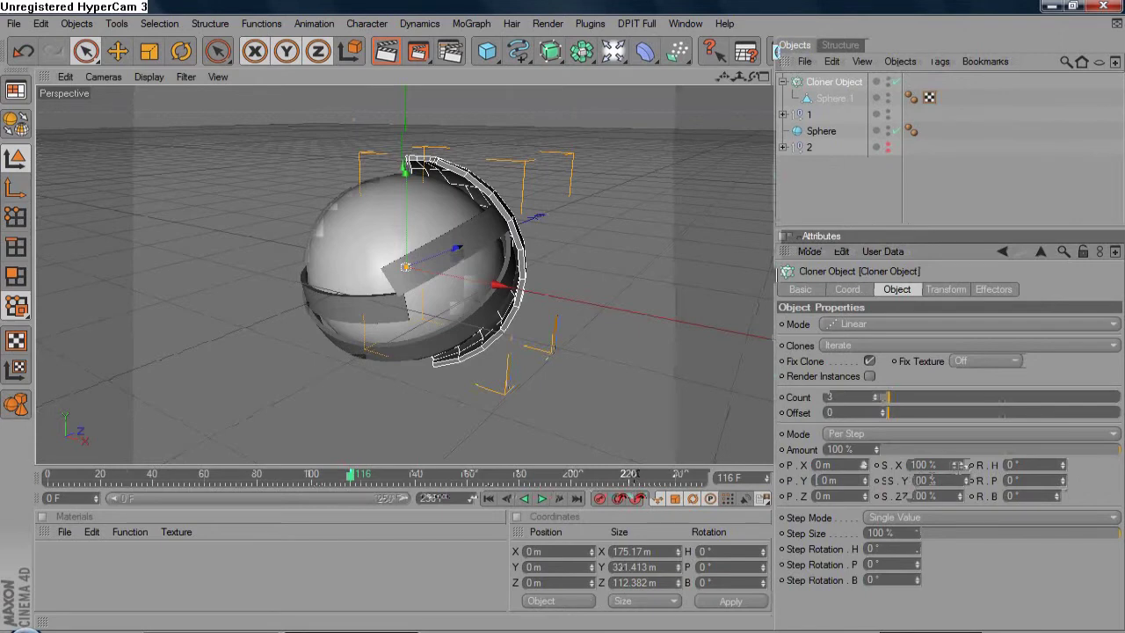
Step: Set the cloner's per-step scale to 103 % on X, Y and Z
{"action": "double_click", "coordinate": [921, 465]}
{"action": "type", "text": "1103"}
{"action": "key", "text": "Tab"}
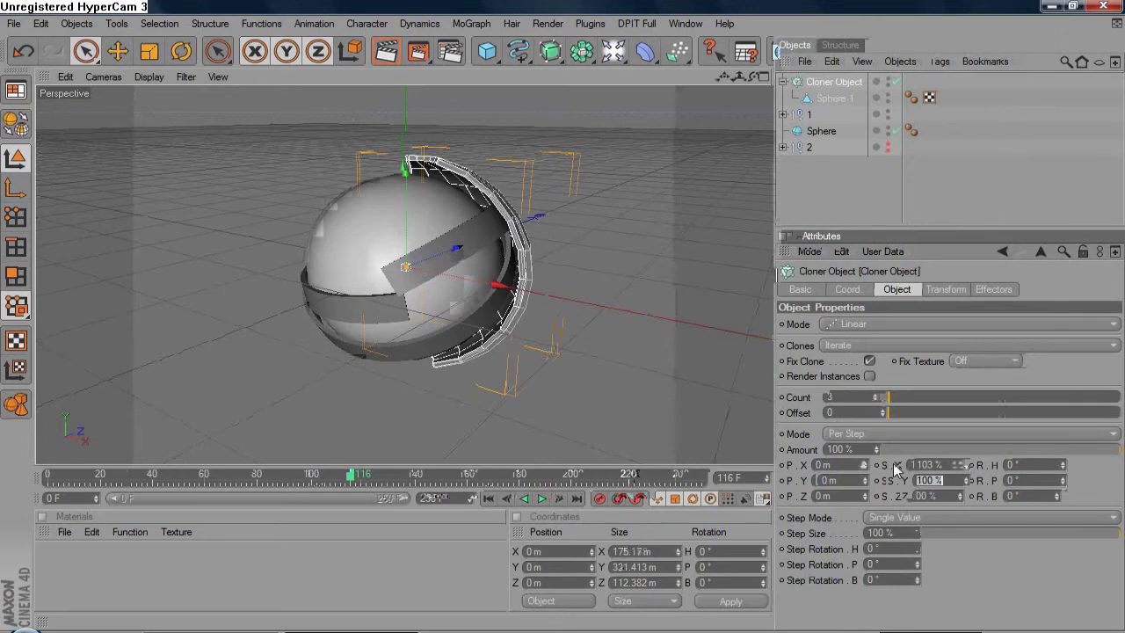
{"action": "type", "text": "110"}
{"action": "key", "text": "Tab"}
{"action": "type", "text": "1"}
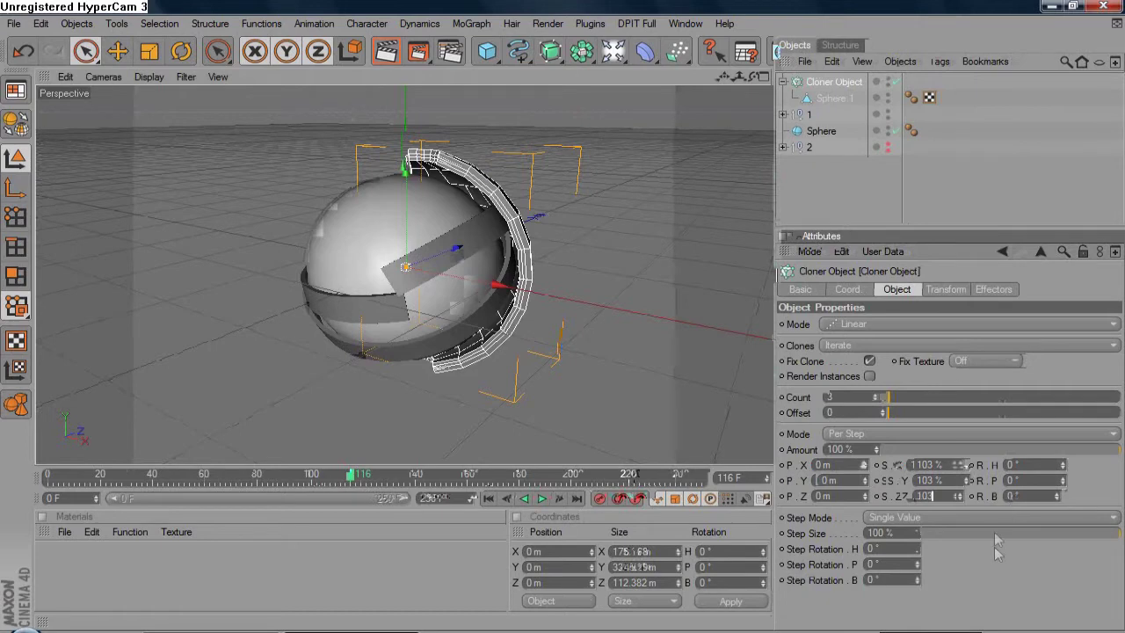
{"action": "key", "text": "Return"}
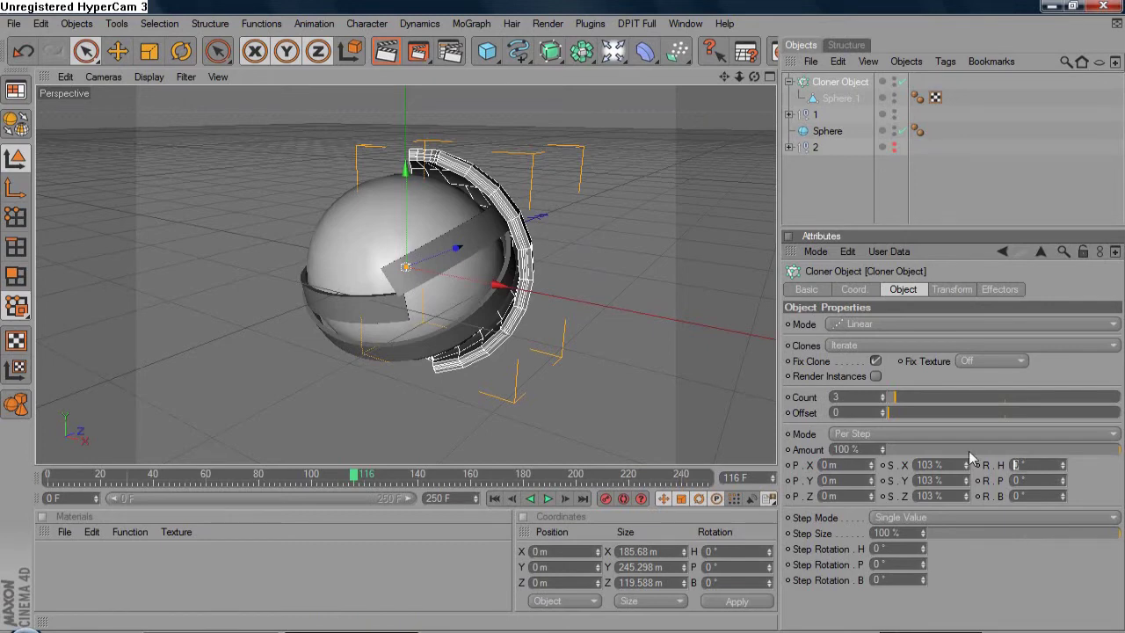
Step: Set the cloner's per-step rotation to 70° for H, P and B, and inspect the cloned shells around the sphere
{"action": "type", "text": "70"}
{"action": "key", "text": "Tab"}
{"action": "type", "text": "70"}
{"action": "key", "text": "Tab"}
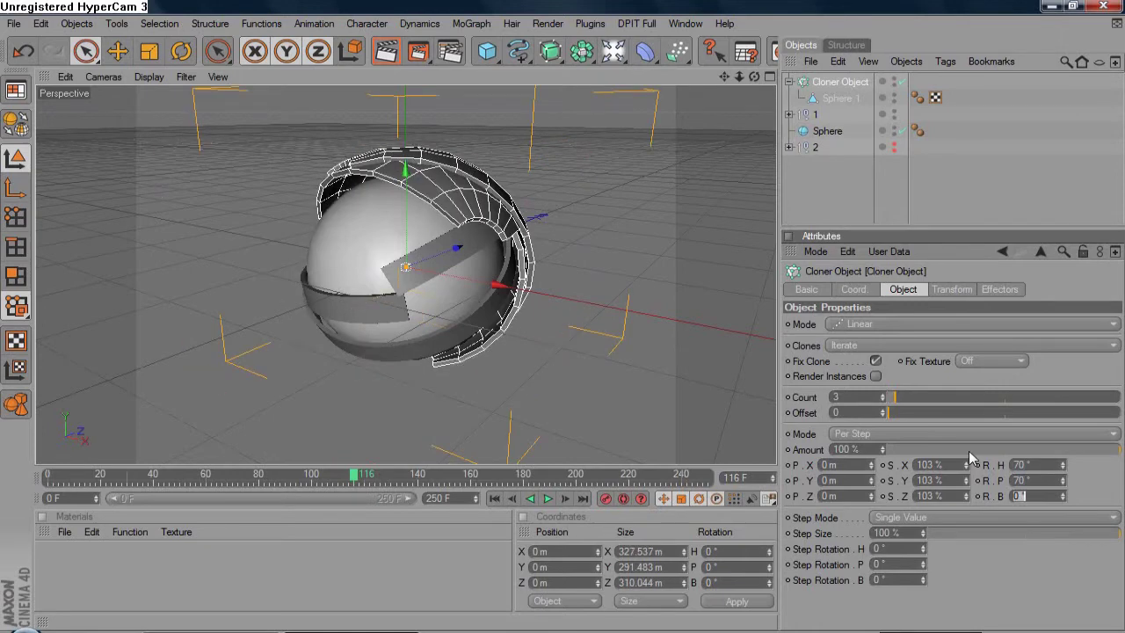
{"action": "type", "text": "70"}
{"action": "key", "text": "Tab"}
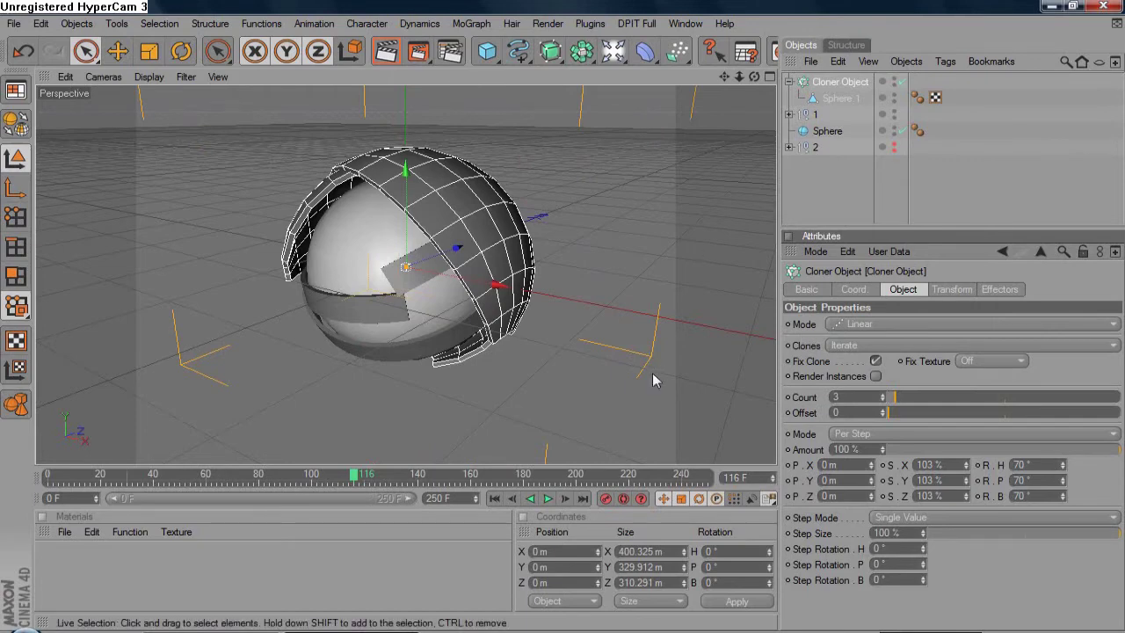
{"action": "left_click_drag", "start_coordinate": [754, 80], "coordinate": [734, 62]}
{"action": "mouse_move", "coordinate": [754, 76]}
{"action": "left_mouse_down"}
{"action": "mouse_move", "coordinate": [668, 97]}
{"action": "mouse_move", "coordinate": [661, 68]}
{"action": "mouse_move", "coordinate": [615, 68]}
{"action": "left_mouse_up"}
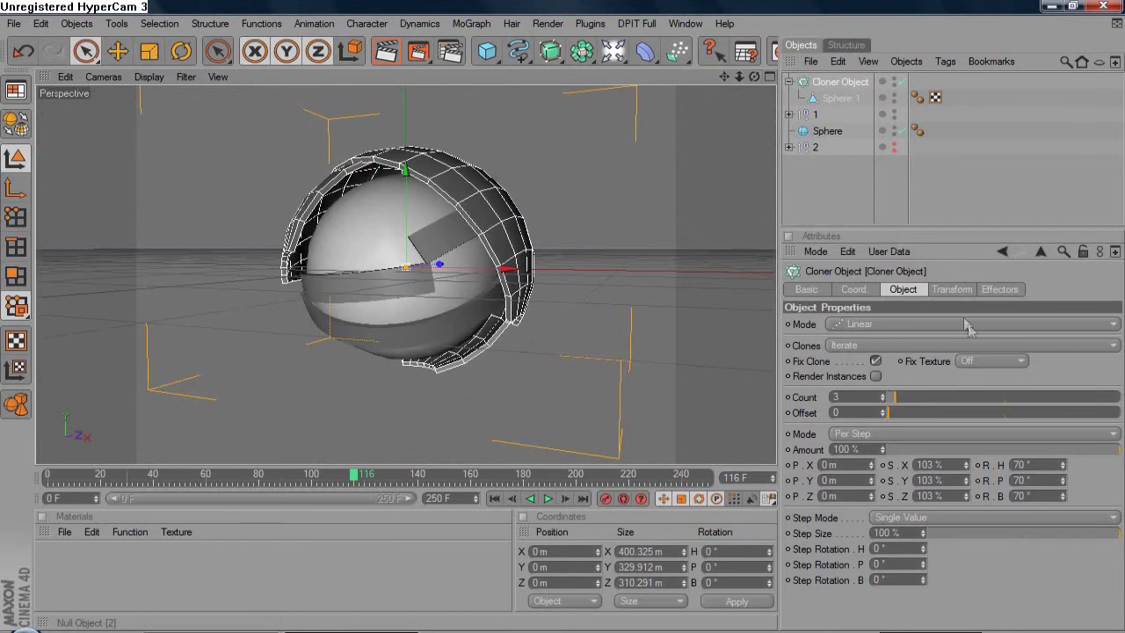
Step: Set the cloner's per-step scale to 104 % on X, Y and Z
{"action": "left_click", "coordinate": [967, 464]}
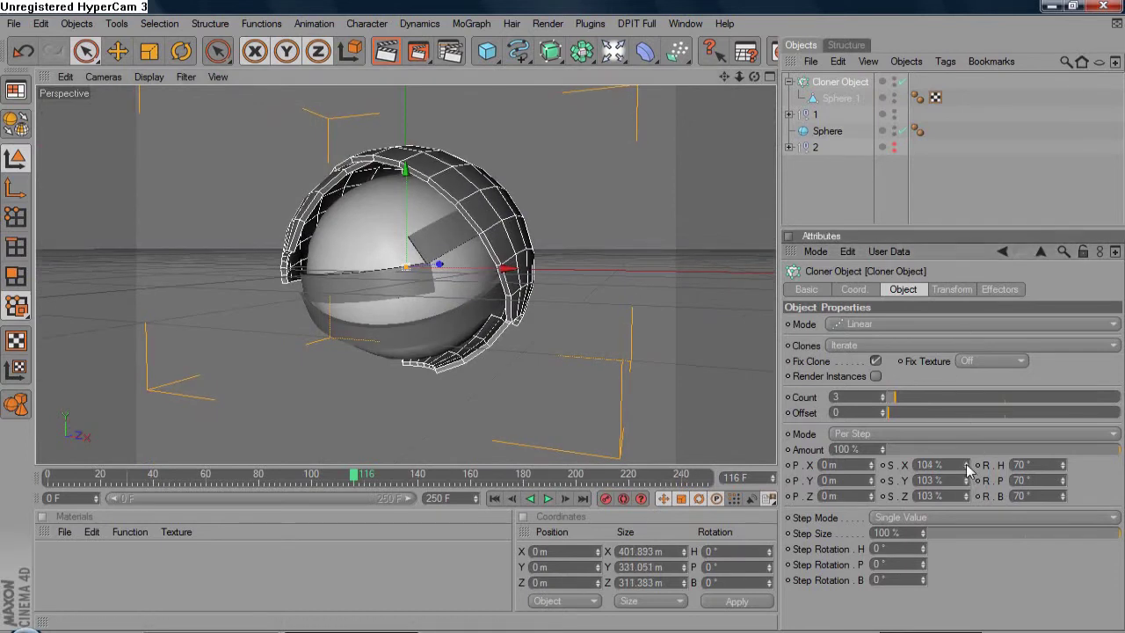
{"action": "left_click", "coordinate": [967, 484]}
{"action": "left_click", "coordinate": [967, 479]}
{"action": "left_click", "coordinate": [967, 479]}
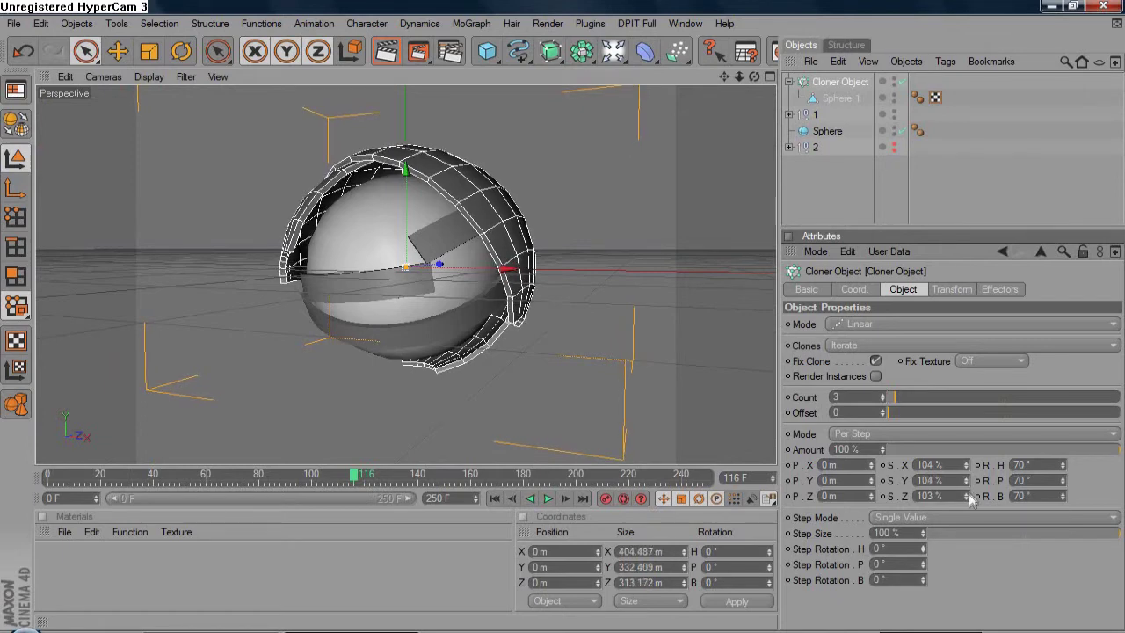
{"action": "left_click", "coordinate": [966, 493]}
{"action": "left_click", "coordinate": [966, 493]}
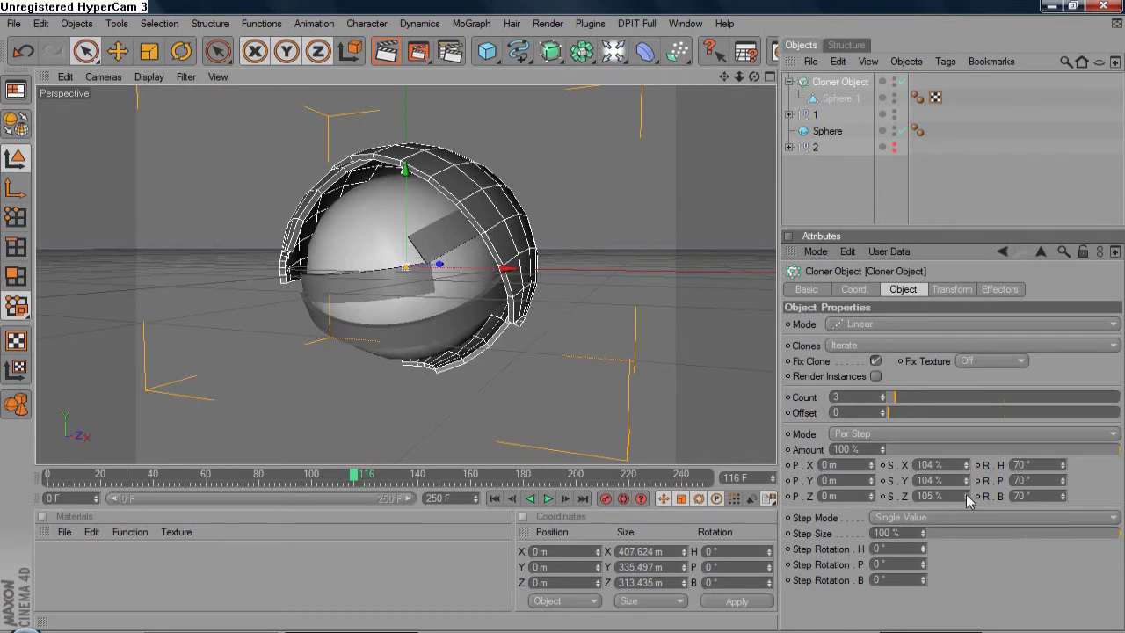
{"action": "left_click", "coordinate": [967, 497]}
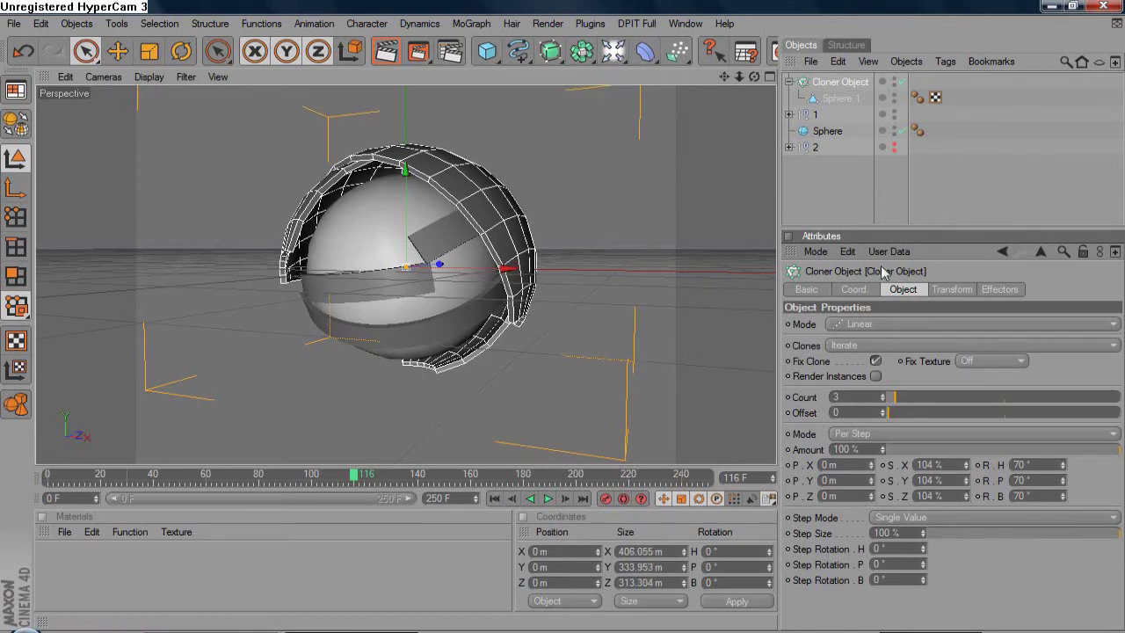
Step: Copy the Random Effector from group 1 to the top level and make the shell's Cloner Object its child
{"action": "left_click", "coordinate": [790, 115]}
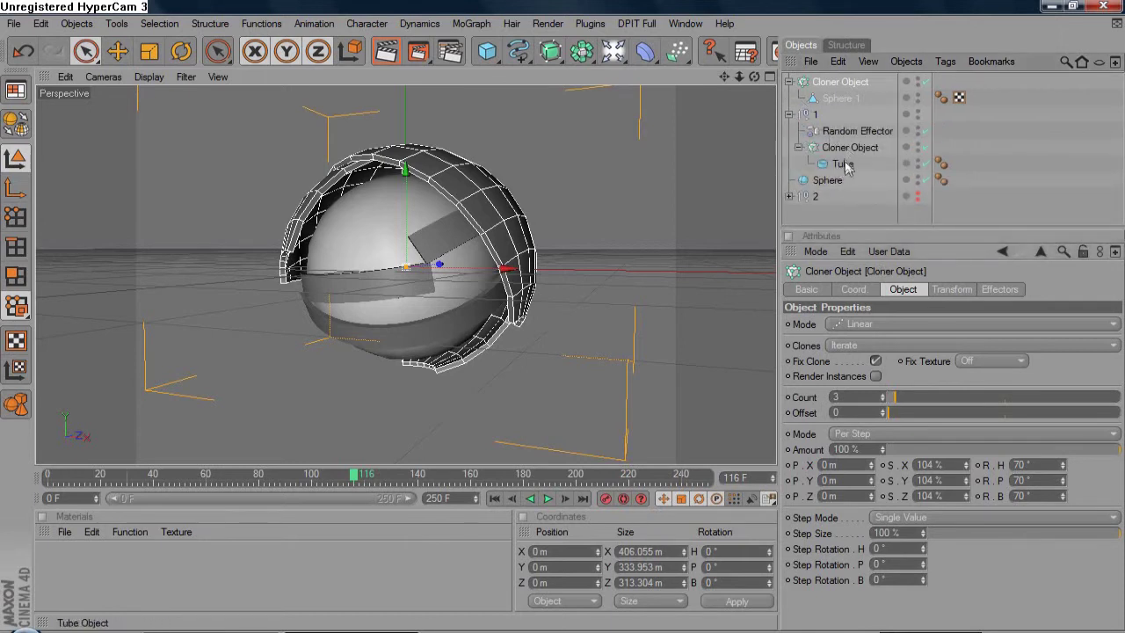
{"action": "left_click", "coordinate": [835, 132]}
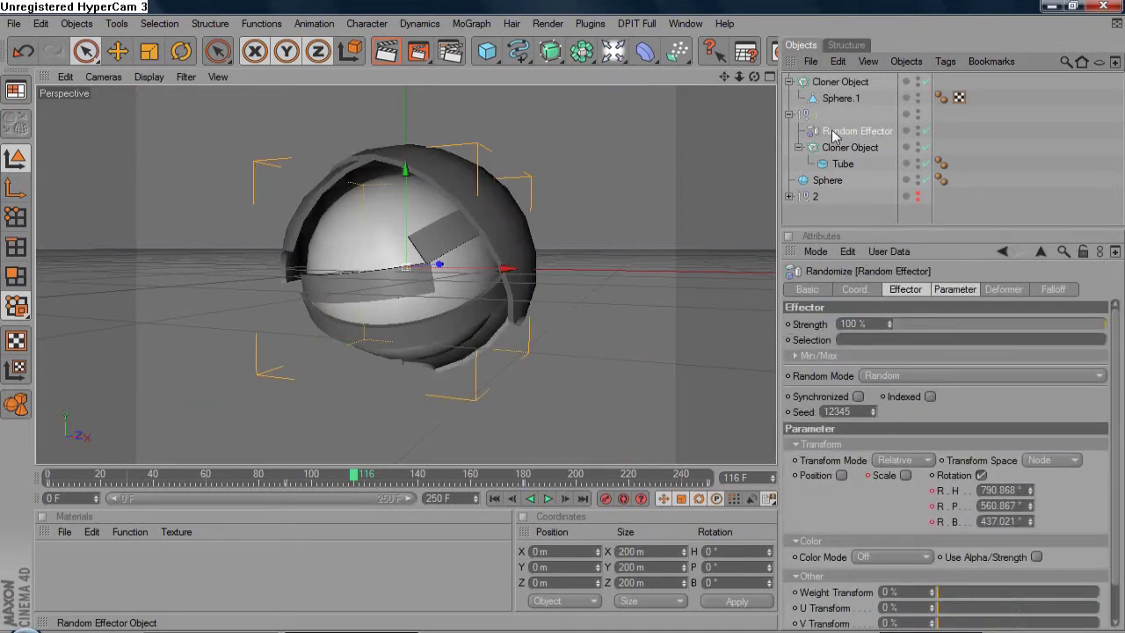
{"action": "left_click_drag", "start_coordinate": [835, 132], "coordinate": [833, 81], "text": "ctrl"}
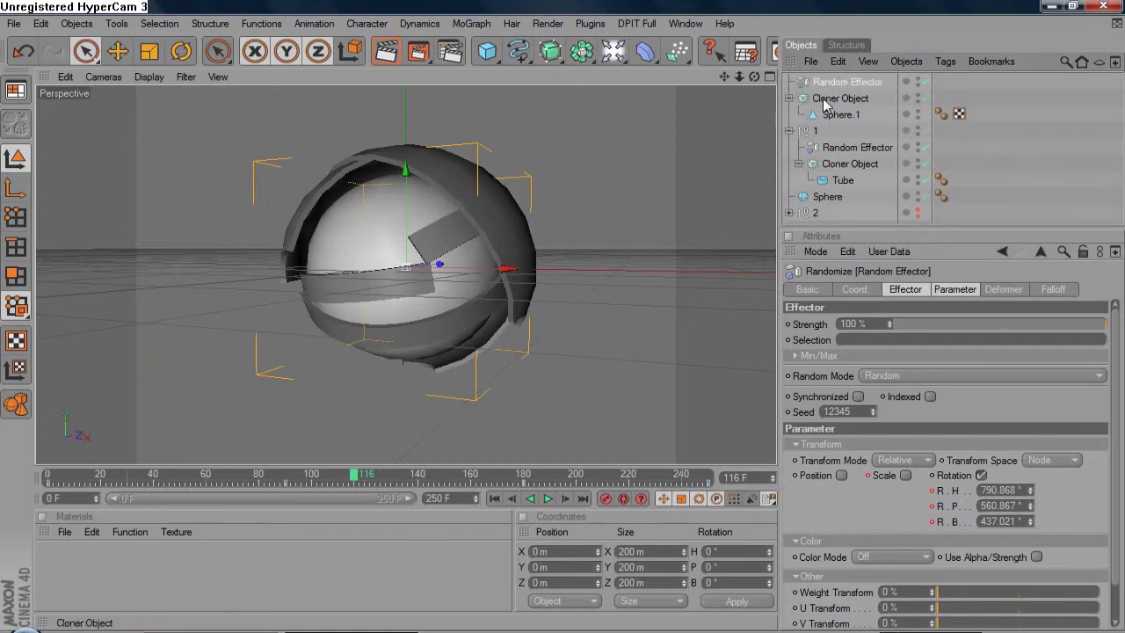
{"action": "left_click", "coordinate": [840, 99]}
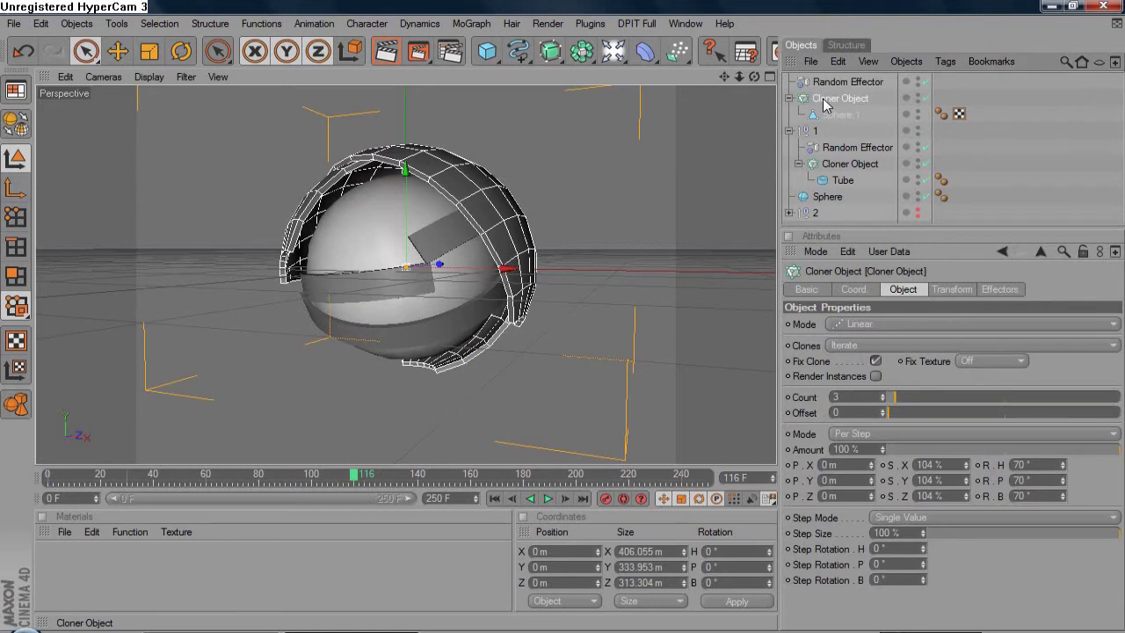
{"action": "left_click_drag", "start_coordinate": [825, 104], "coordinate": [831, 82]}
{"action": "left_click_drag", "start_coordinate": [831, 82], "coordinate": [832, 84]}
{"action": "left_click", "coordinate": [833, 84]}
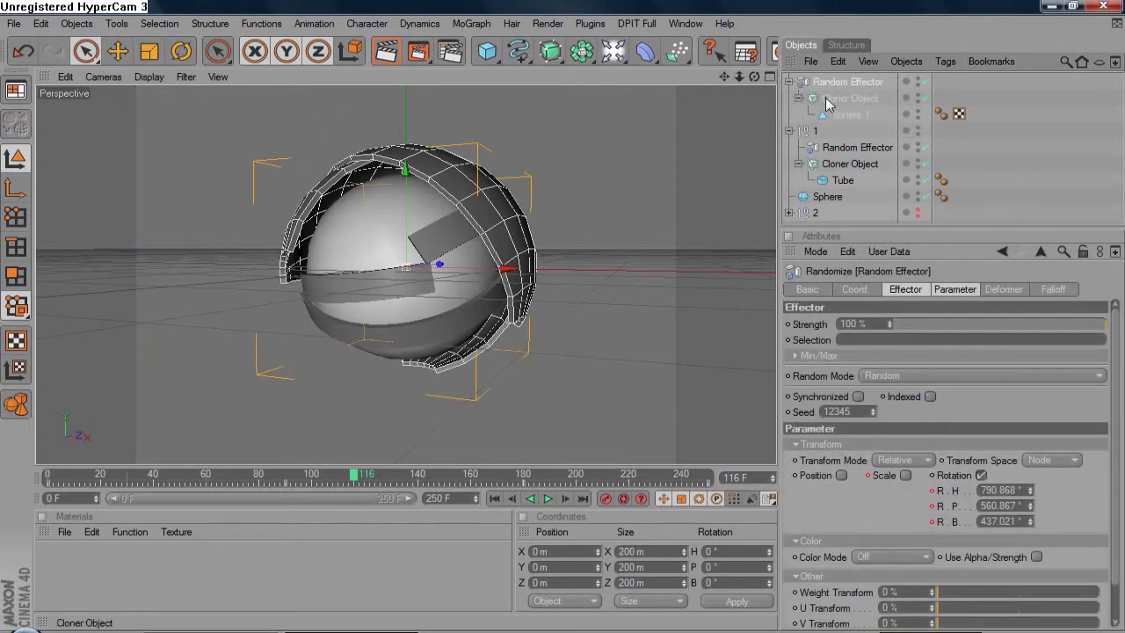
Step: Assign the copied Random Effector to the shell cloner's Effectors list, and collapse the effector and group 1 hierarchies
{"action": "left_click", "coordinate": [831, 100]}
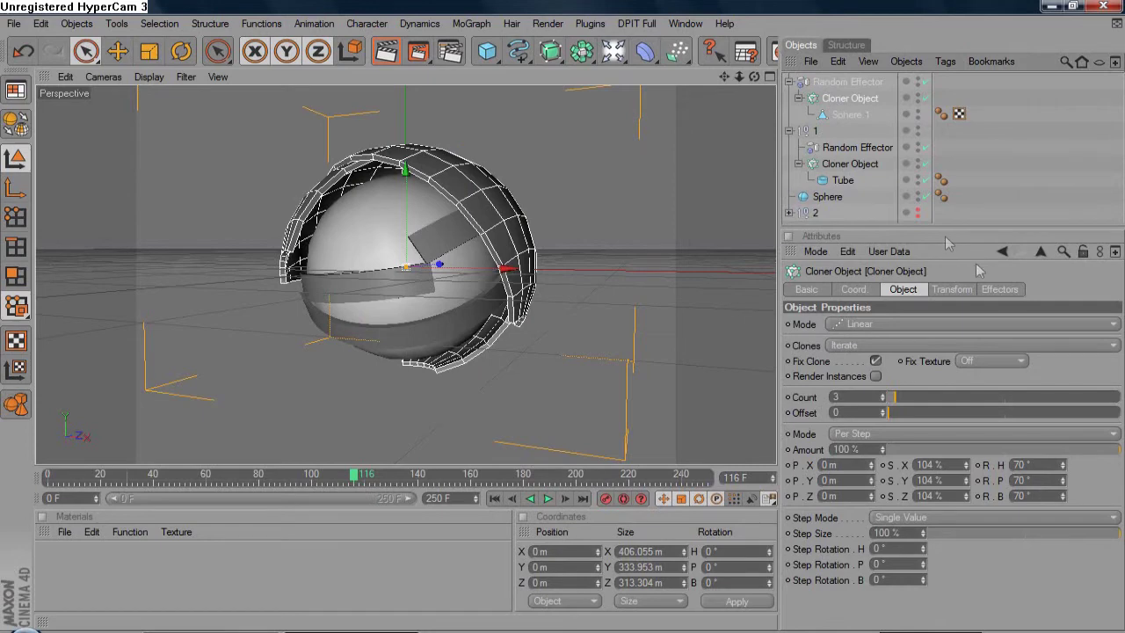
{"action": "left_click", "coordinate": [1004, 291]}
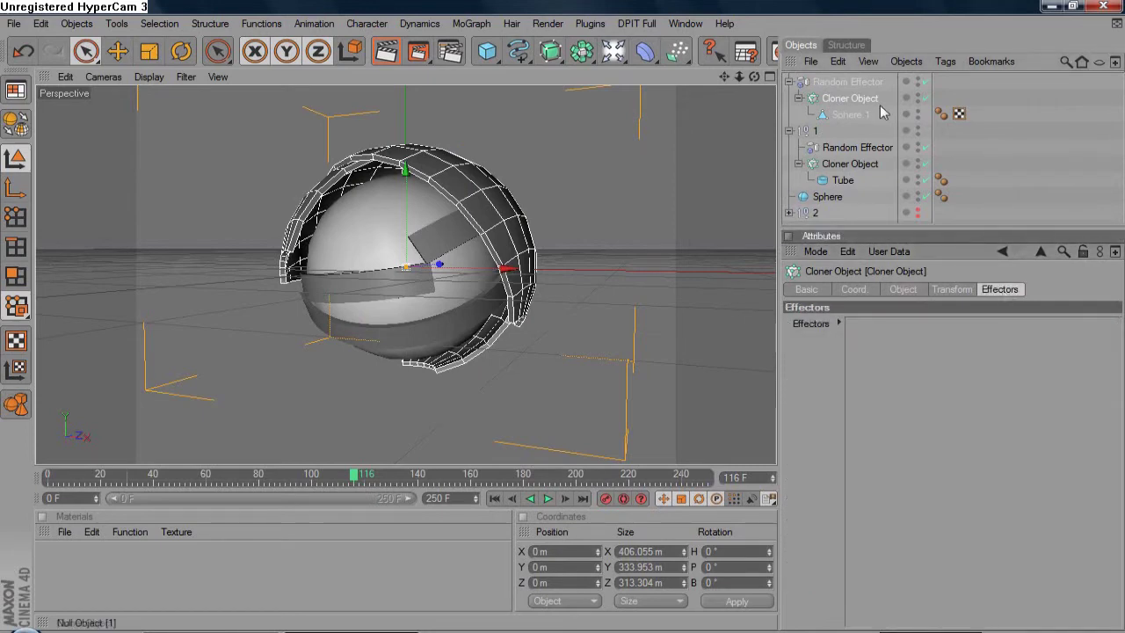
{"action": "left_click_drag", "start_coordinate": [855, 81], "coordinate": [961, 355]}
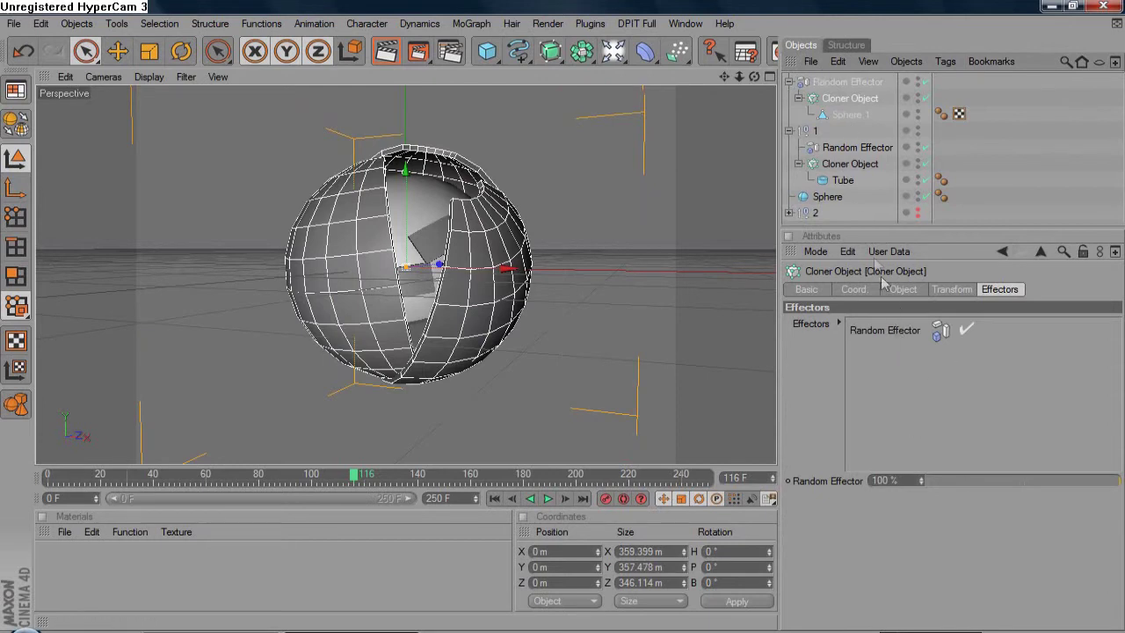
{"action": "left_click", "coordinate": [790, 81]}
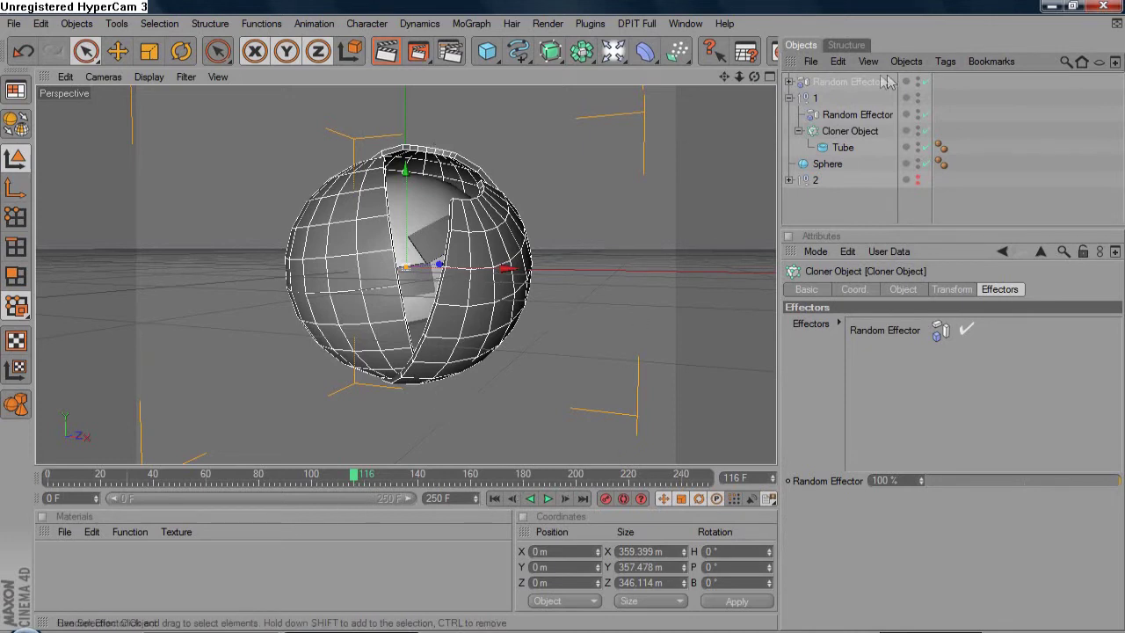
{"action": "left_click", "coordinate": [789, 82]}
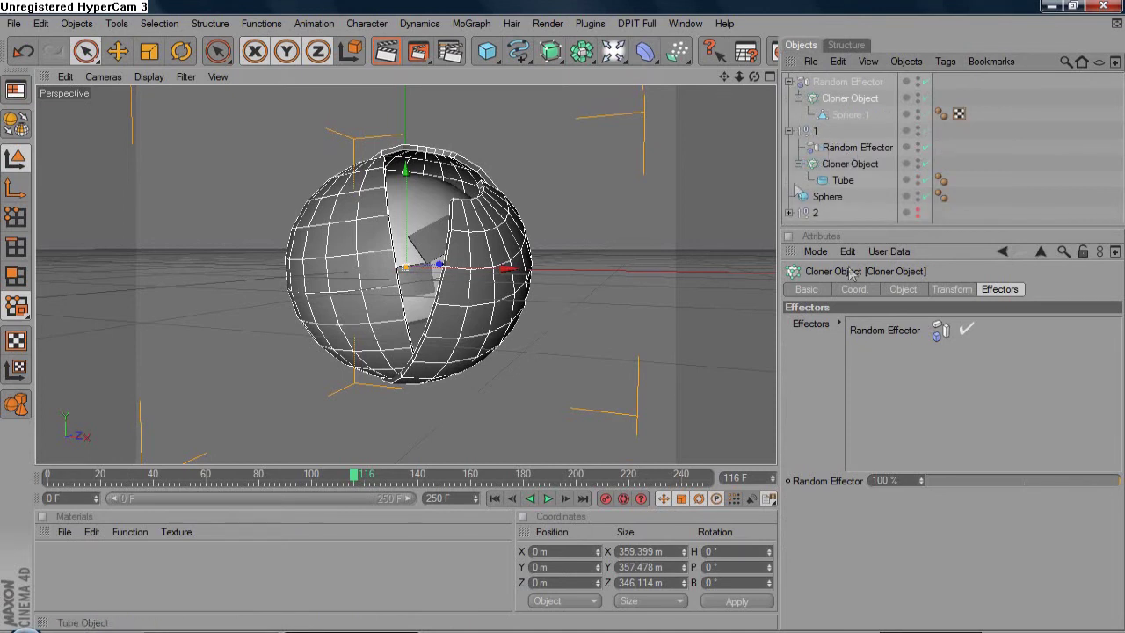
{"action": "left_click", "coordinate": [790, 82]}
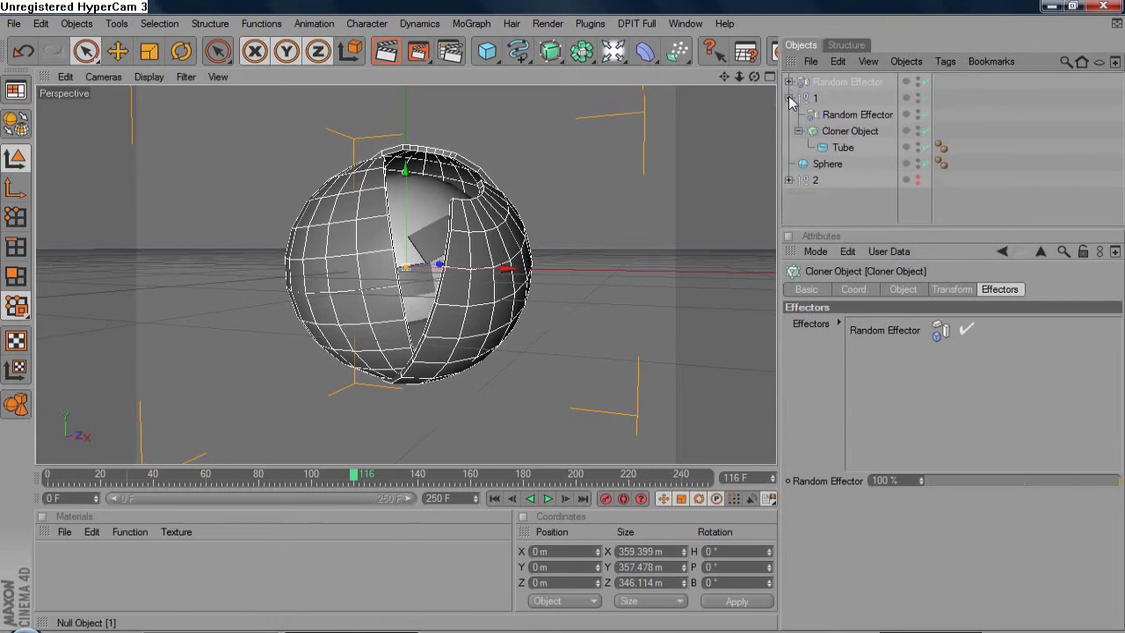
{"action": "left_click", "coordinate": [789, 97]}
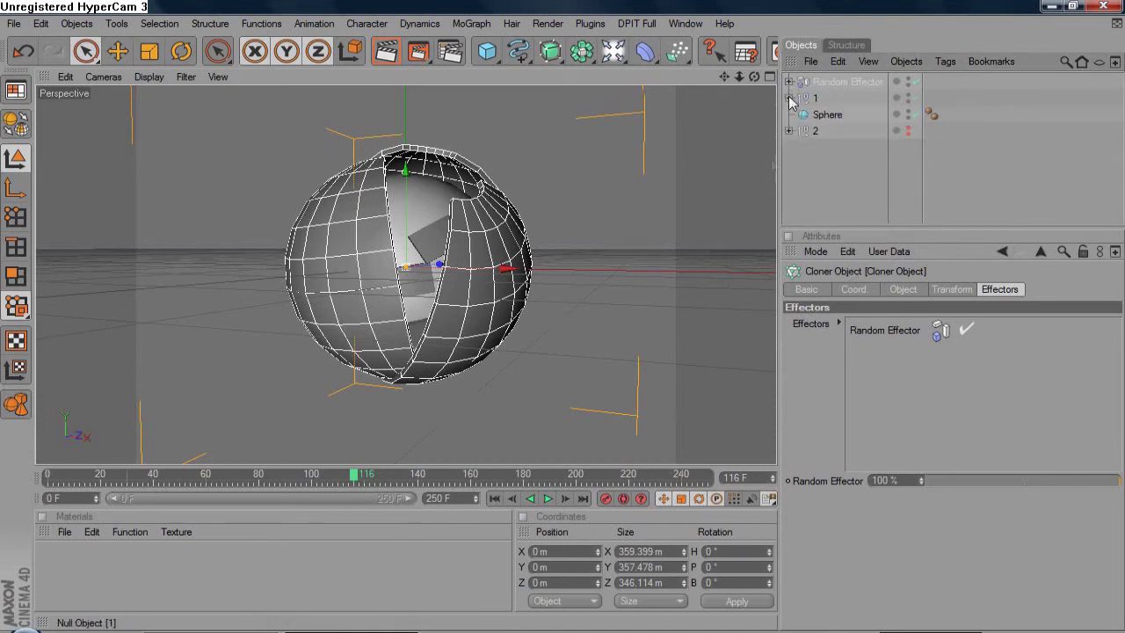
Step: Play the animation from the first frame to check the randomly rotating shells, and rewind it to frame 0
{"action": "left_click", "coordinate": [495, 498]}
{"action": "left_click", "coordinate": [550, 498]}
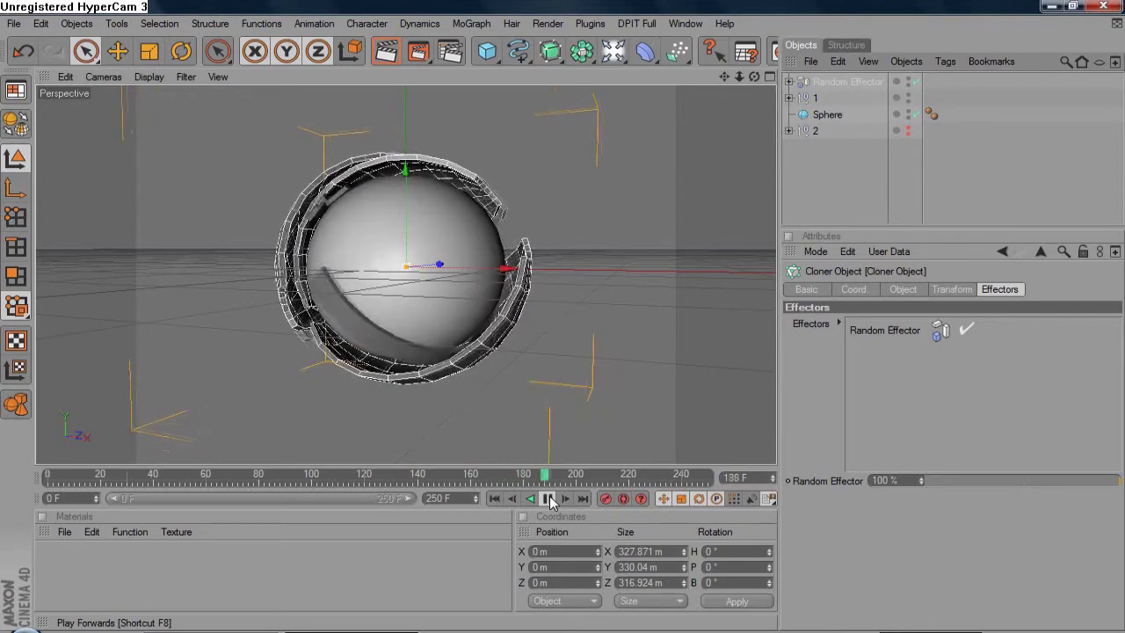
{"action": "left_click", "coordinate": [549, 499]}
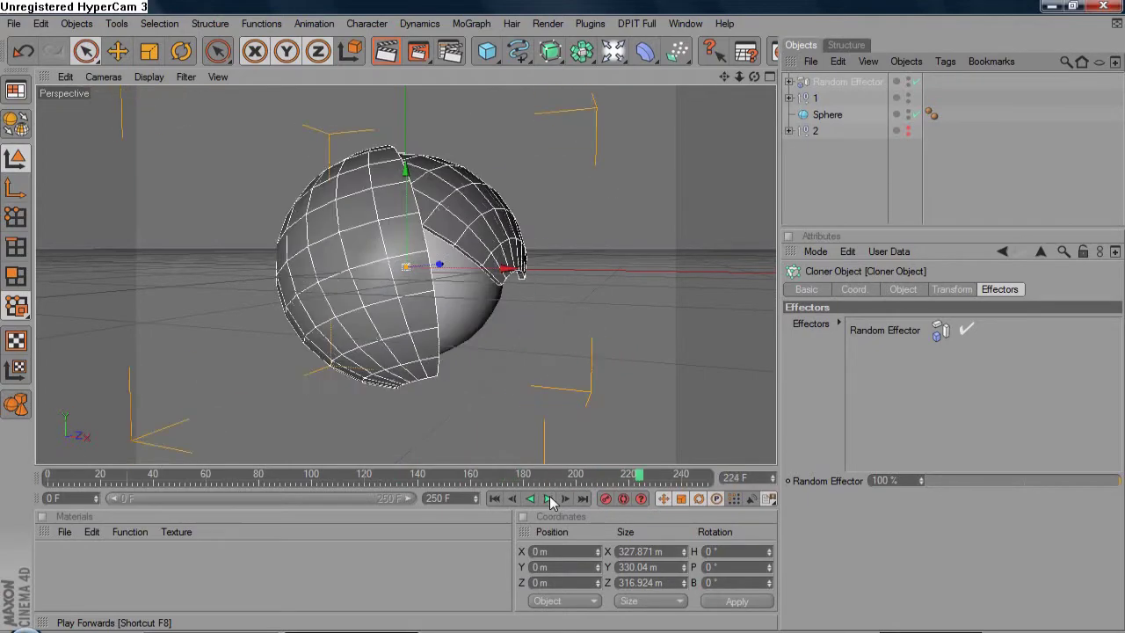
{"action": "left_click", "coordinate": [495, 498]}
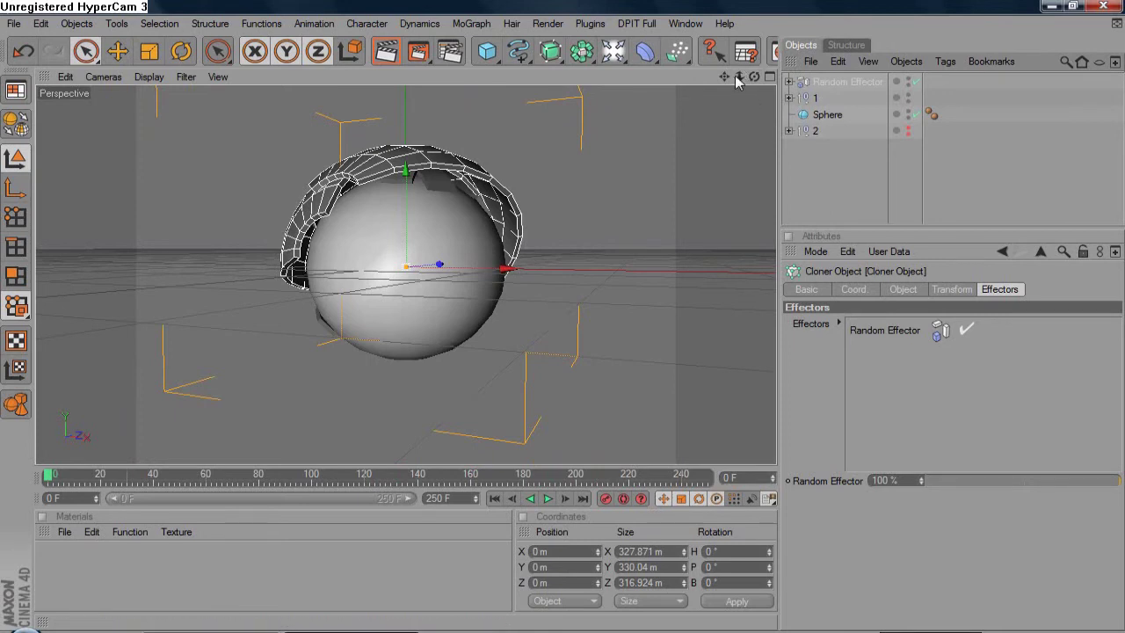
Step: Delete the top-level Random Effector with its shell cloner, and reset group 2's visibility to default so its shells are shown
{"action": "left_click", "coordinate": [843, 82]}
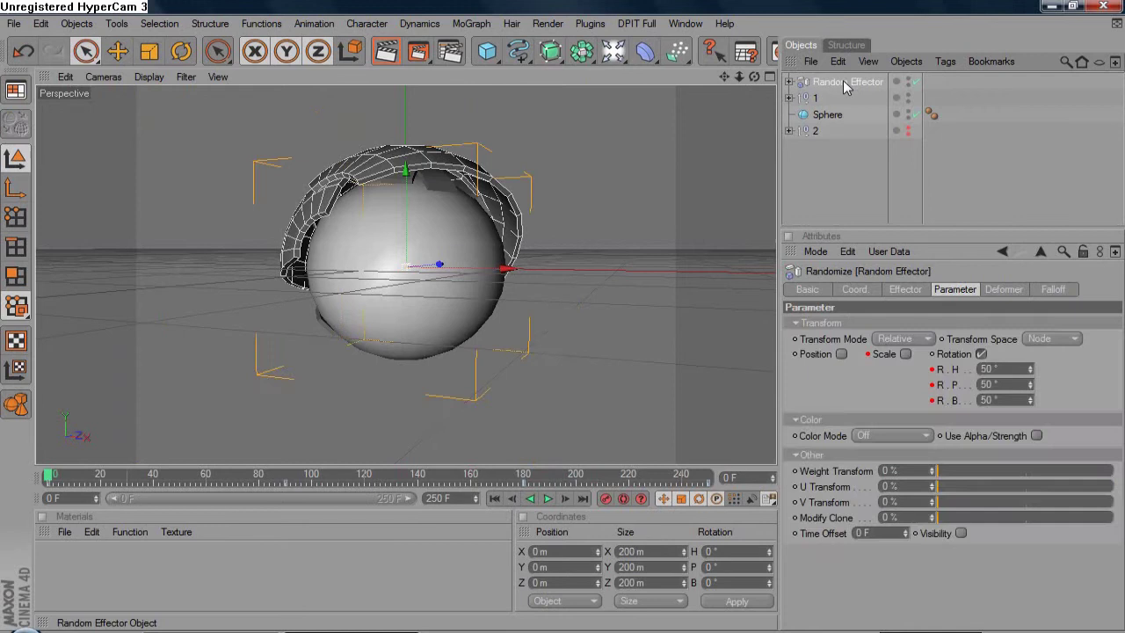
{"action": "key", "text": "Delete"}
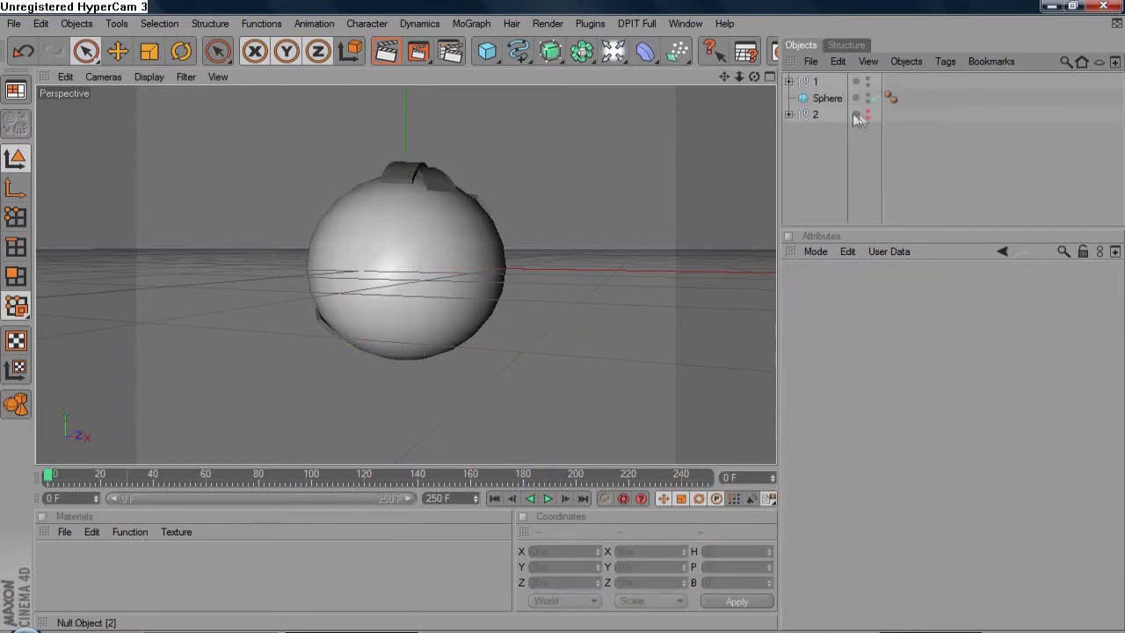
{"action": "left_click", "coordinate": [868, 114]}
{"action": "left_click", "coordinate": [868, 118]}
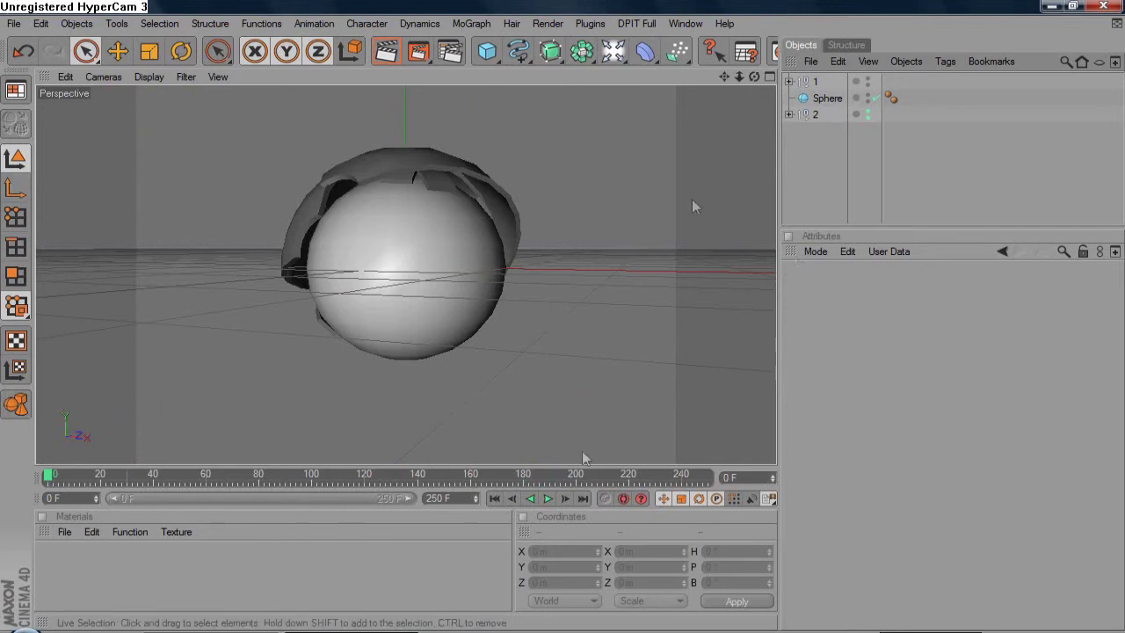
{"action": "left_click", "coordinate": [869, 112]}
{"action": "left_click", "coordinate": [869, 112]}
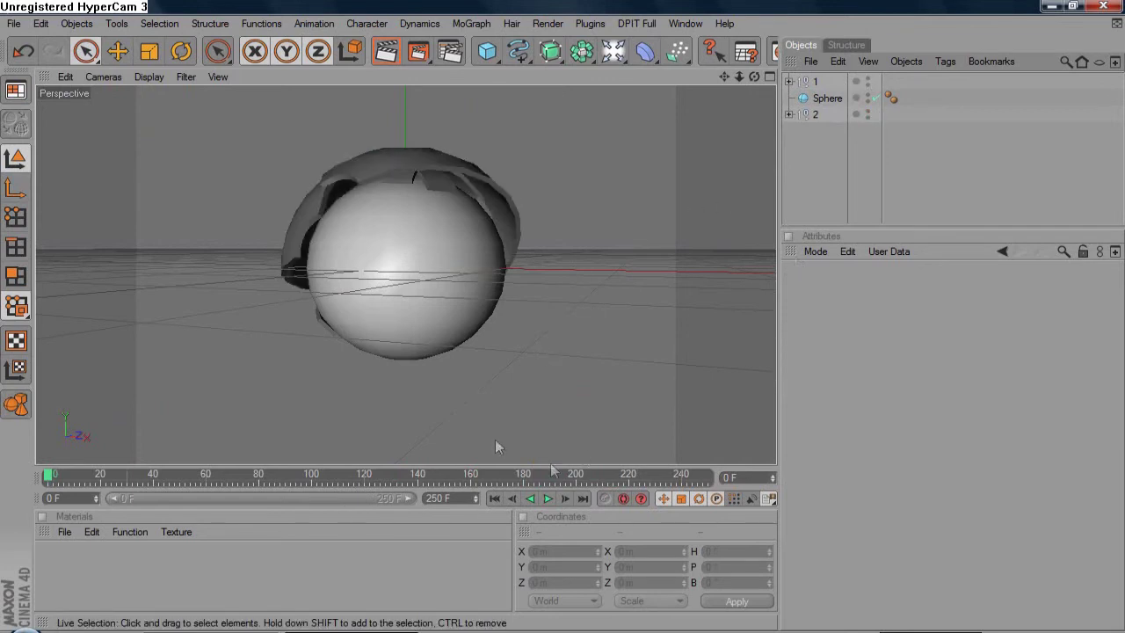
Step: Play back the animation of group 2's shells, rewind to frame 0 and widen the viewport
{"action": "left_click", "coordinate": [546, 498]}
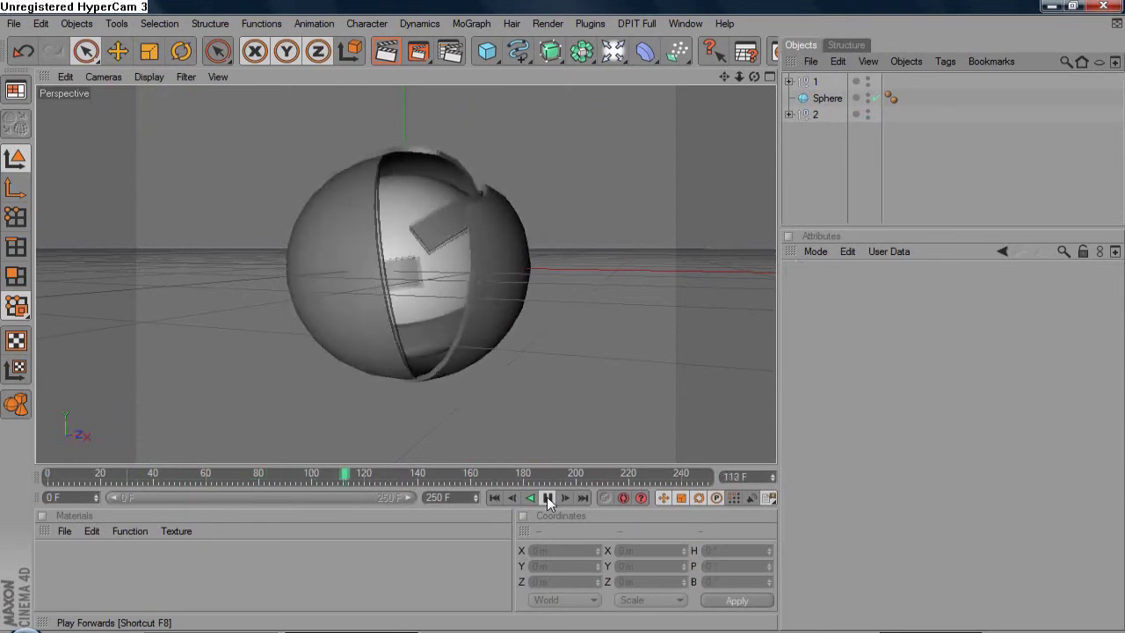
{"action": "left_click", "coordinate": [546, 498]}
{"action": "left_click", "coordinate": [492, 498]}
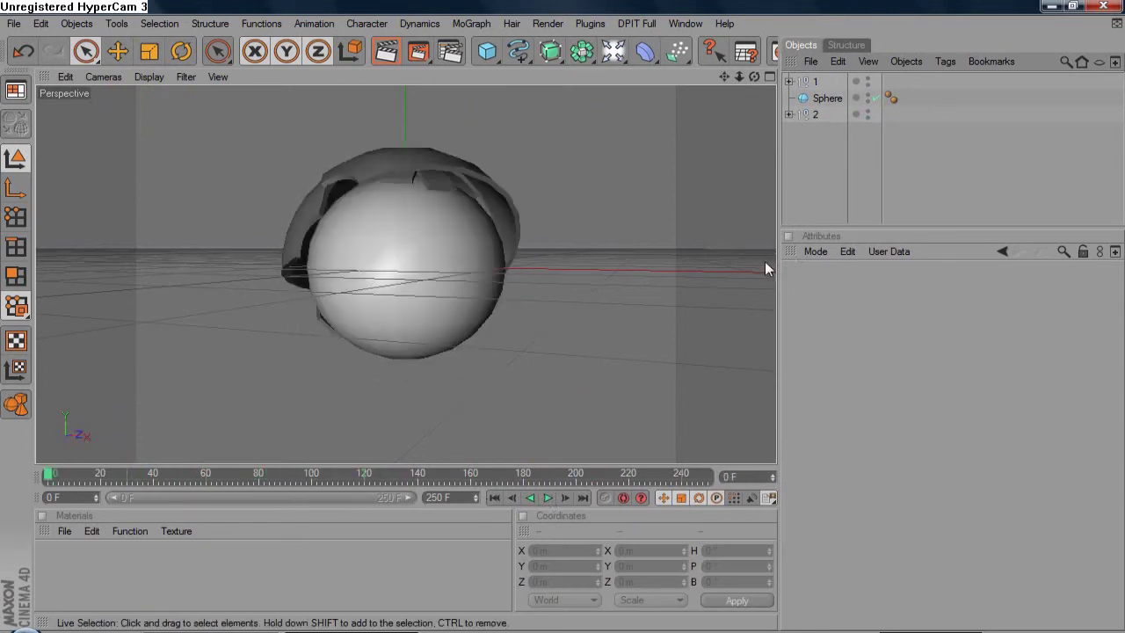
{"action": "left_click_drag", "start_coordinate": [779, 206], "coordinate": [897, 173]}
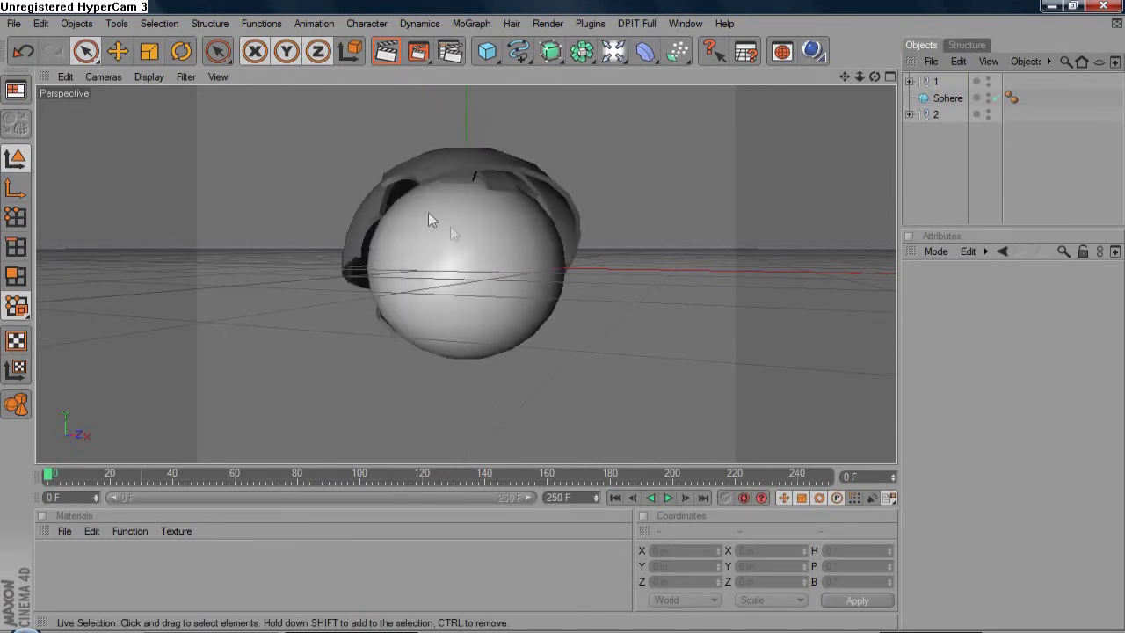
{"action": "left_click", "coordinate": [472, 24]}
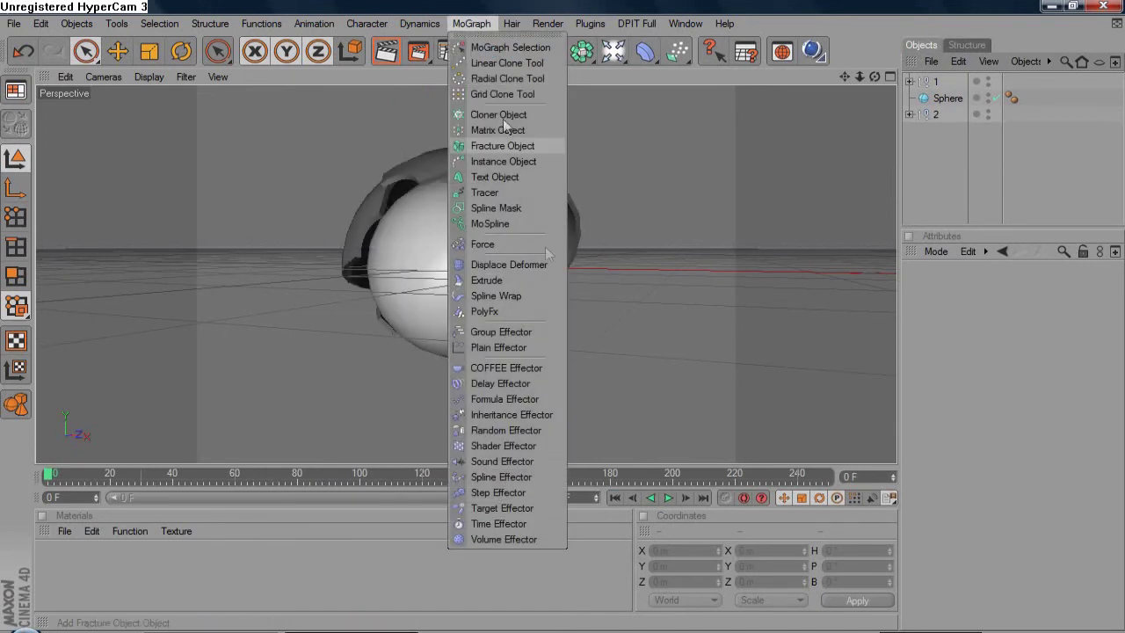
{"action": "left_click", "coordinate": [515, 177]}
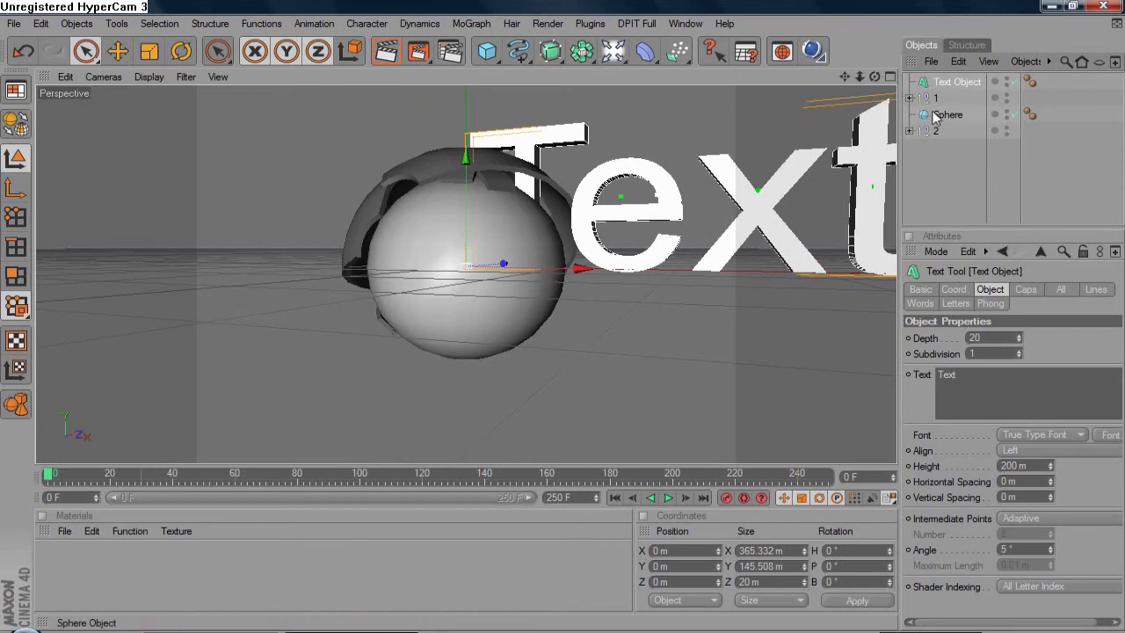
{"action": "key", "text": "Delete"}
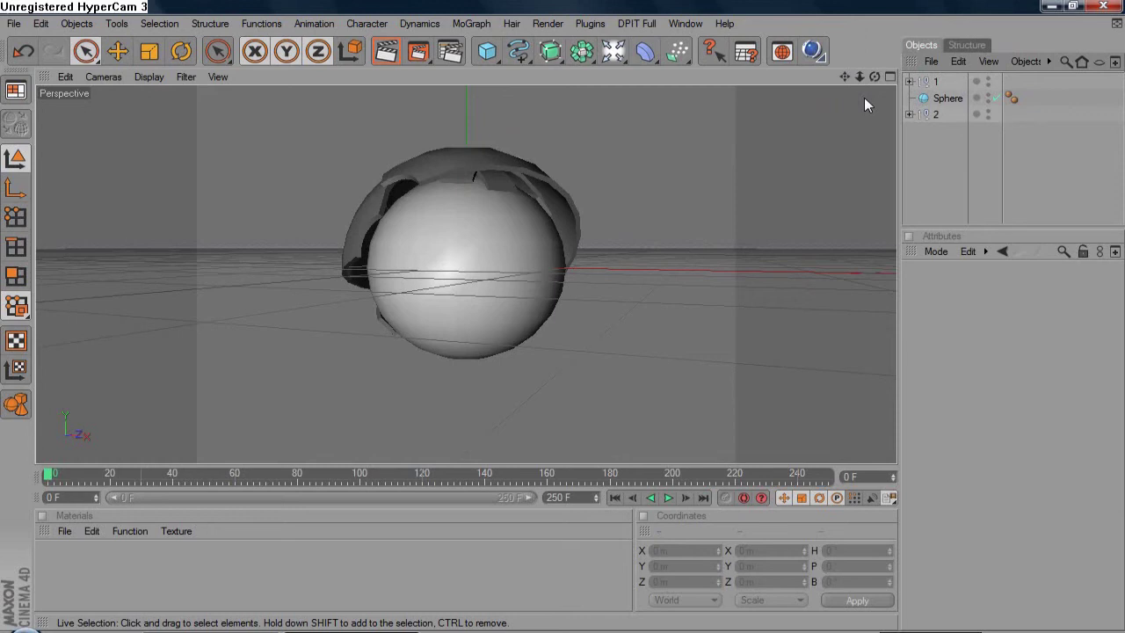
Step: Open the Content Browser and maximize its window
{"action": "left_click", "coordinate": [590, 24]}
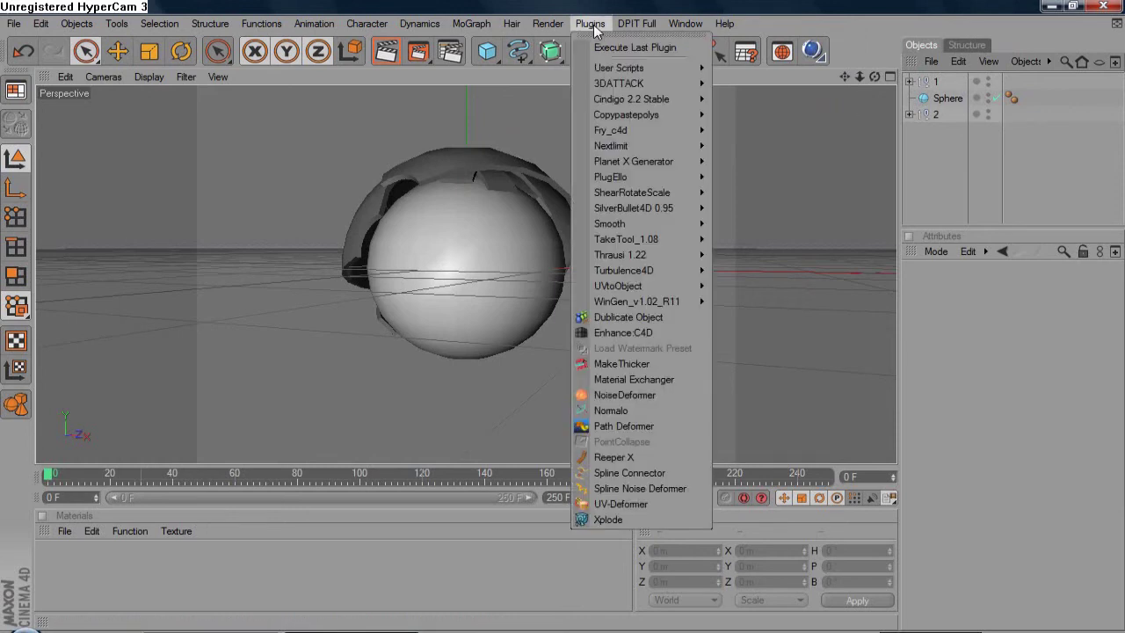
{"action": "mouse_move", "coordinate": [637, 24]}
{"action": "left_click", "coordinate": [689, 24]}
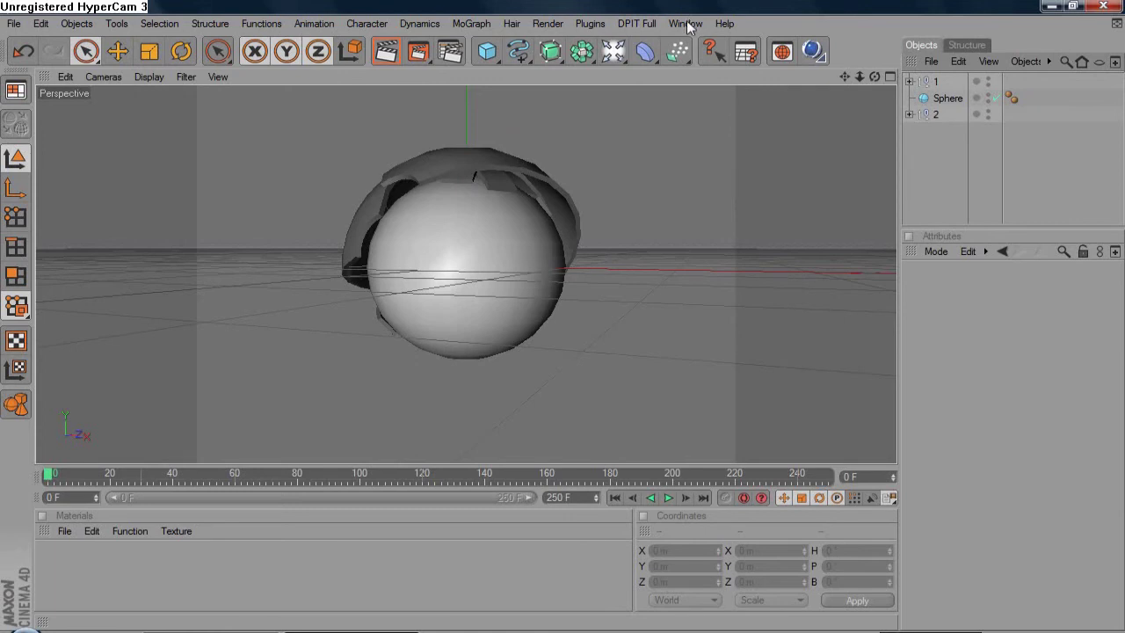
{"action": "left_click", "coordinate": [687, 24]}
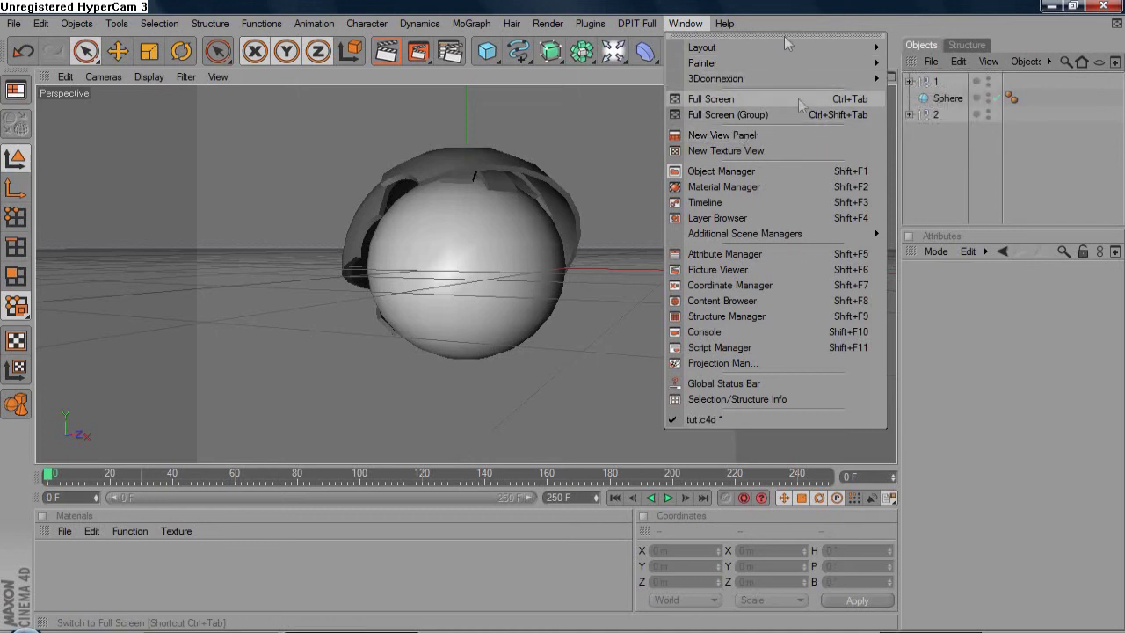
{"action": "left_click", "coordinate": [752, 299]}
{"action": "double_click", "coordinate": [986, 217]}
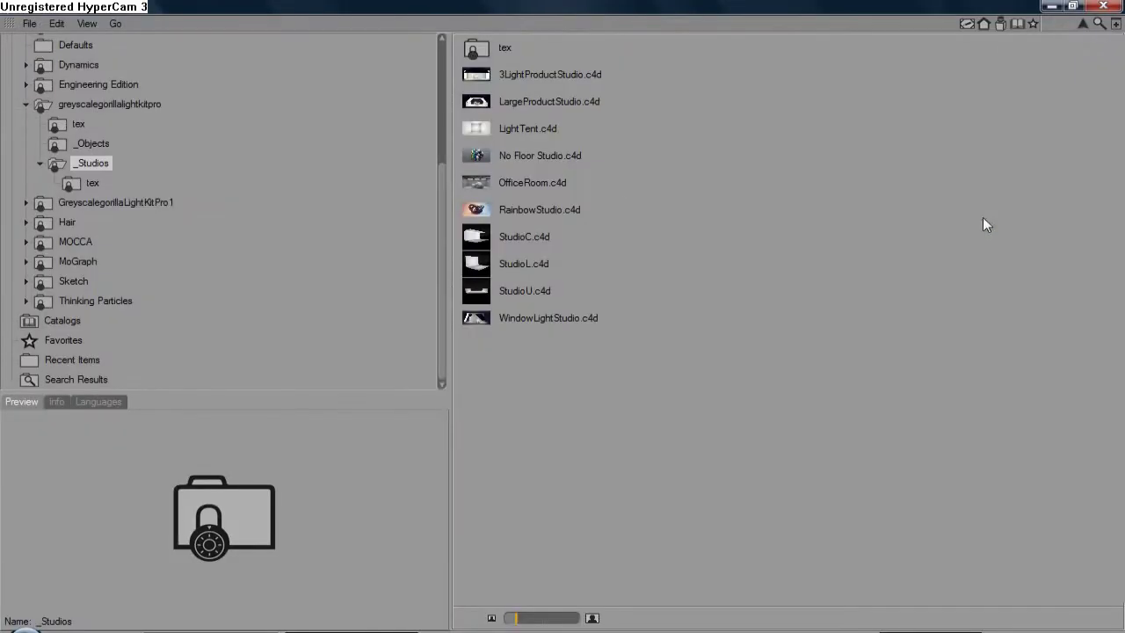
Step: Examine the studio scene previews in greyscalegorillalightkitpro's _Studios folder and the images in its tex subfolder
{"action": "left_click", "coordinate": [523, 132]}
{"action": "left_click", "coordinate": [500, 238]}
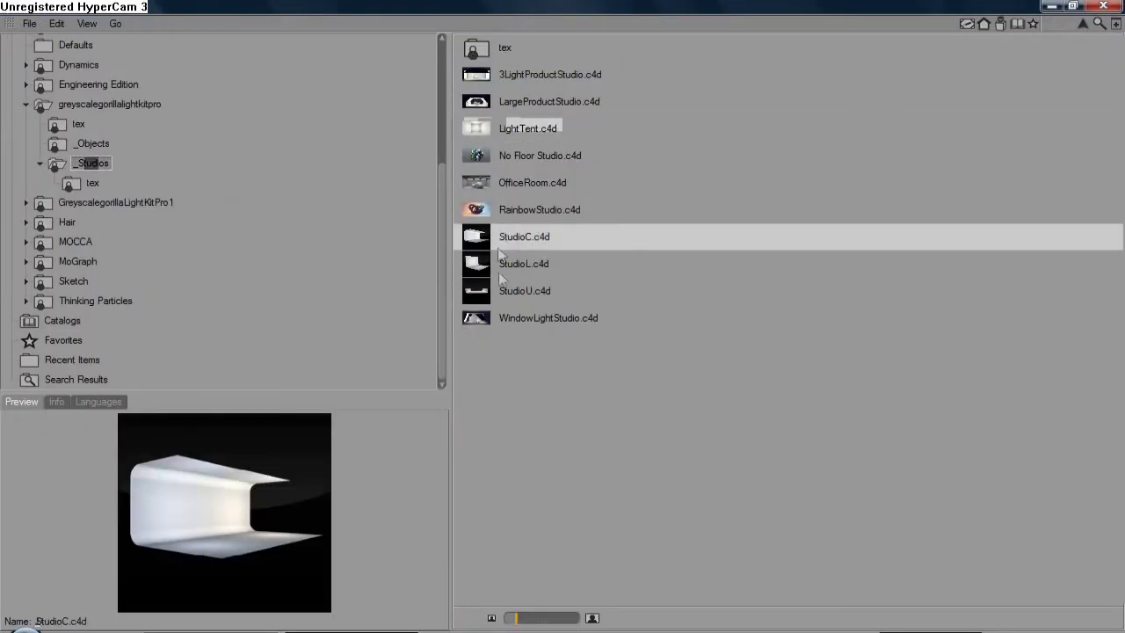
{"action": "left_click", "coordinate": [490, 209]}
{"action": "left_click", "coordinate": [494, 183]}
{"action": "left_click", "coordinate": [500, 157]}
{"action": "left_click", "coordinate": [495, 130]}
{"action": "left_click", "coordinate": [493, 102]}
{"action": "left_click", "coordinate": [491, 75]}
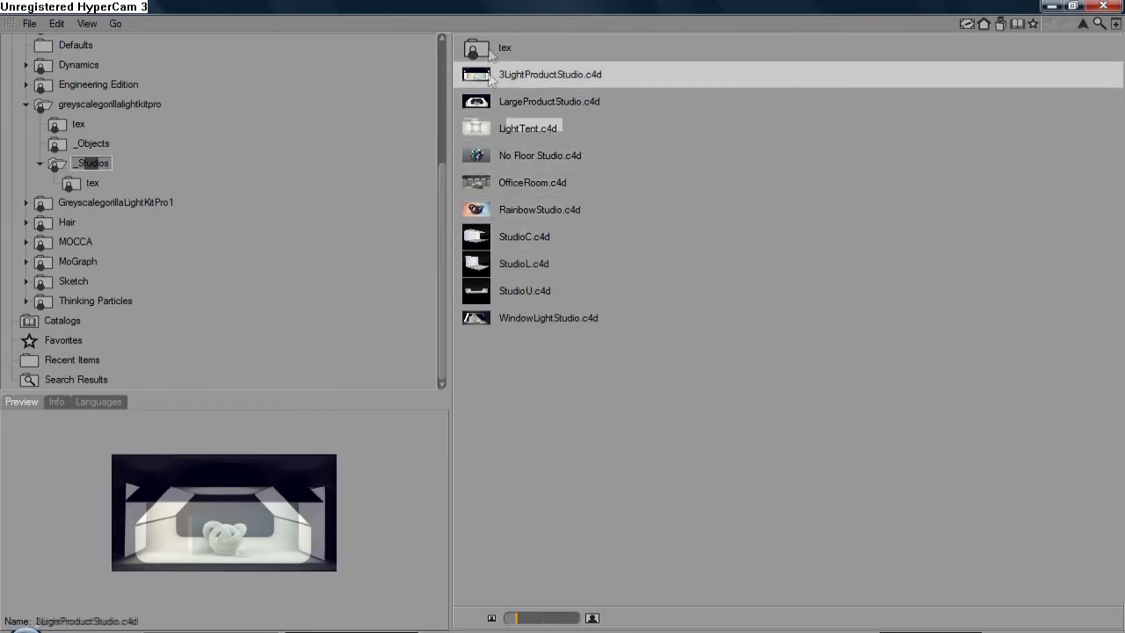
{"action": "double_click", "coordinate": [488, 48]}
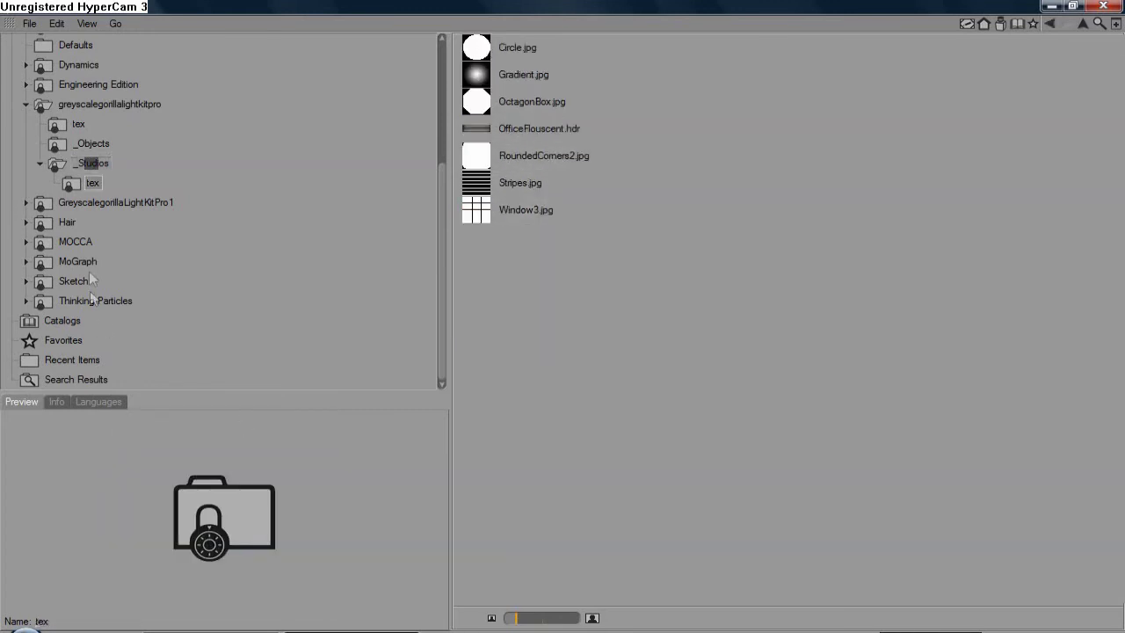
{"action": "left_click", "coordinate": [101, 159]}
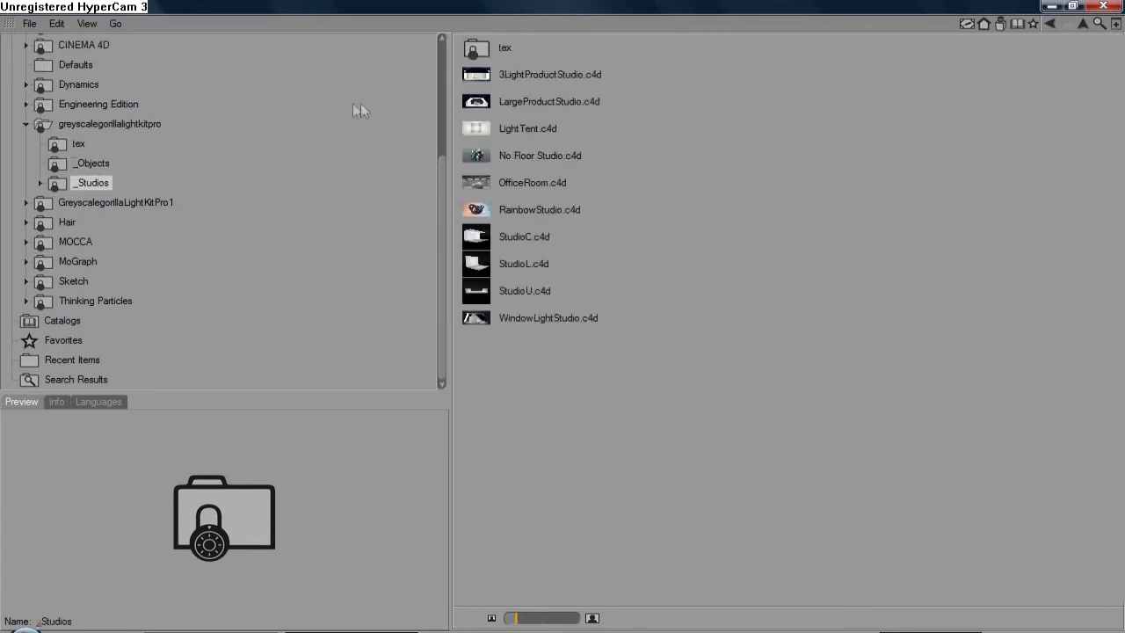
Step: Examine the sample model previews in greyscalegorillalightkitpro's _Objects folder, and close the Content Browser
{"action": "left_click", "coordinate": [101, 162]}
{"action": "left_click", "coordinate": [499, 131]}
{"action": "left_click", "coordinate": [495, 182]}
{"action": "left_click", "coordinate": [496, 130]}
{"action": "left_click", "coordinate": [494, 103]}
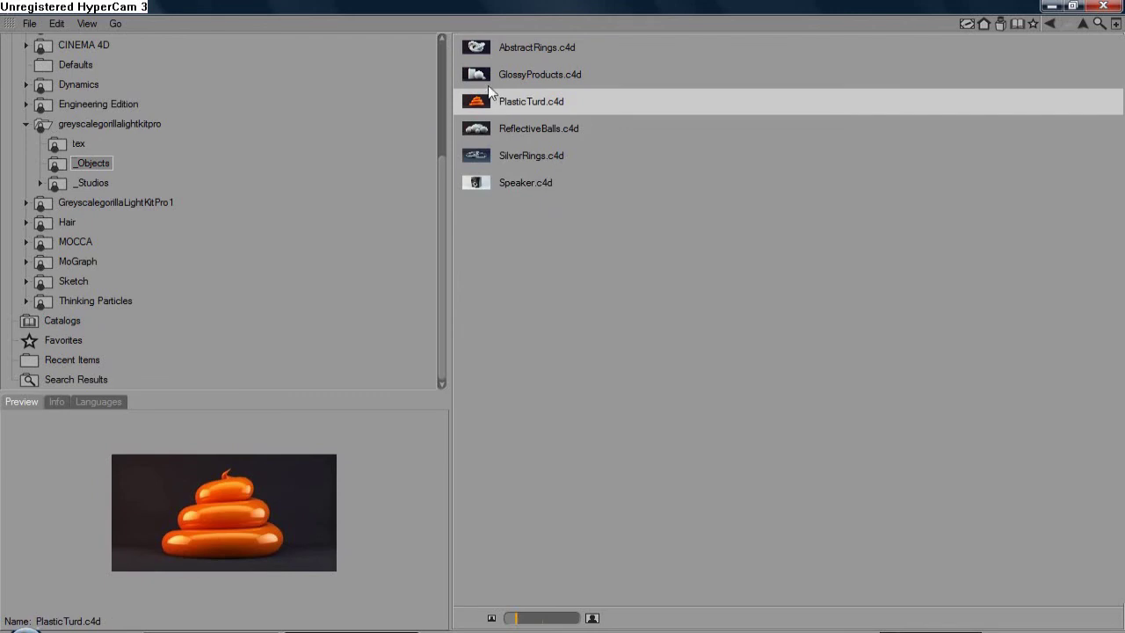
{"action": "left_click", "coordinate": [484, 76]}
{"action": "left_click", "coordinate": [497, 46]}
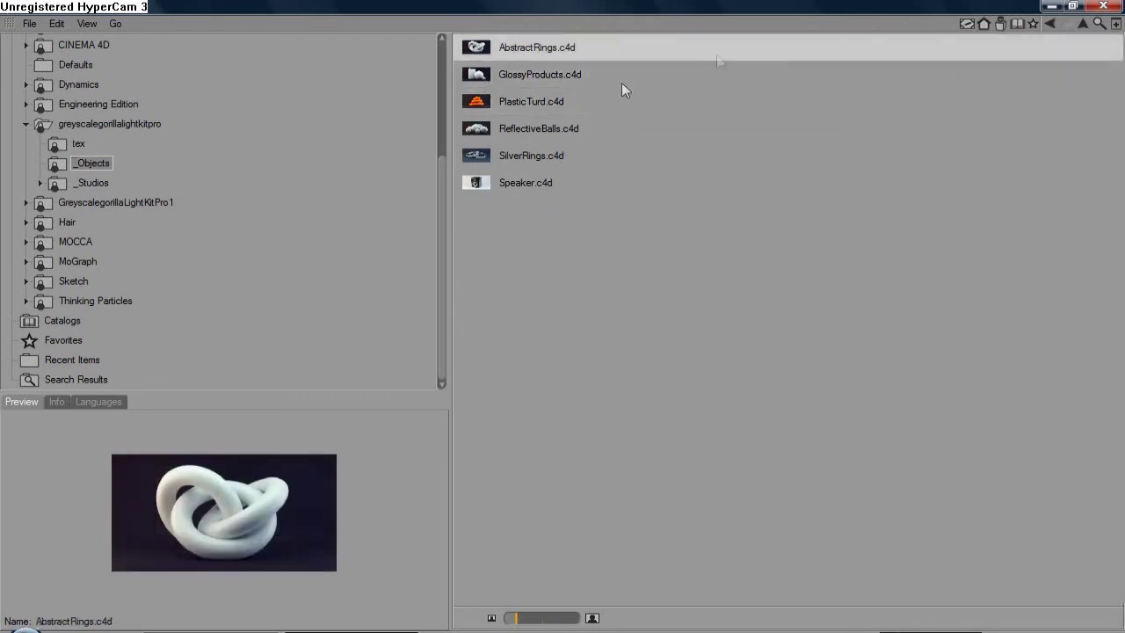
{"action": "left_click", "coordinate": [1102, 7]}
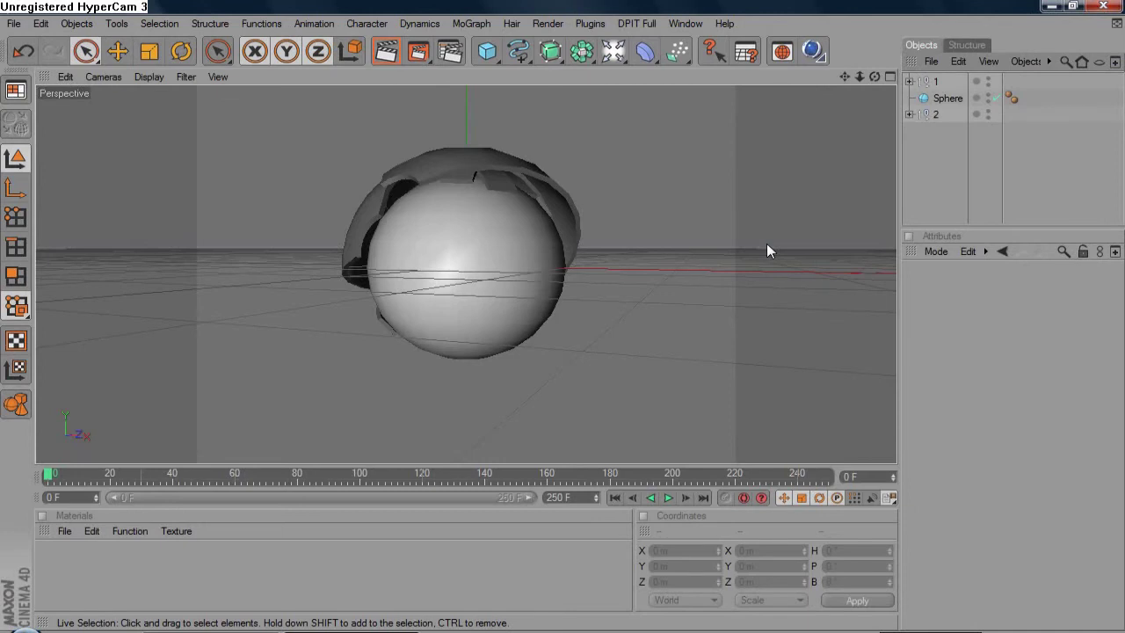